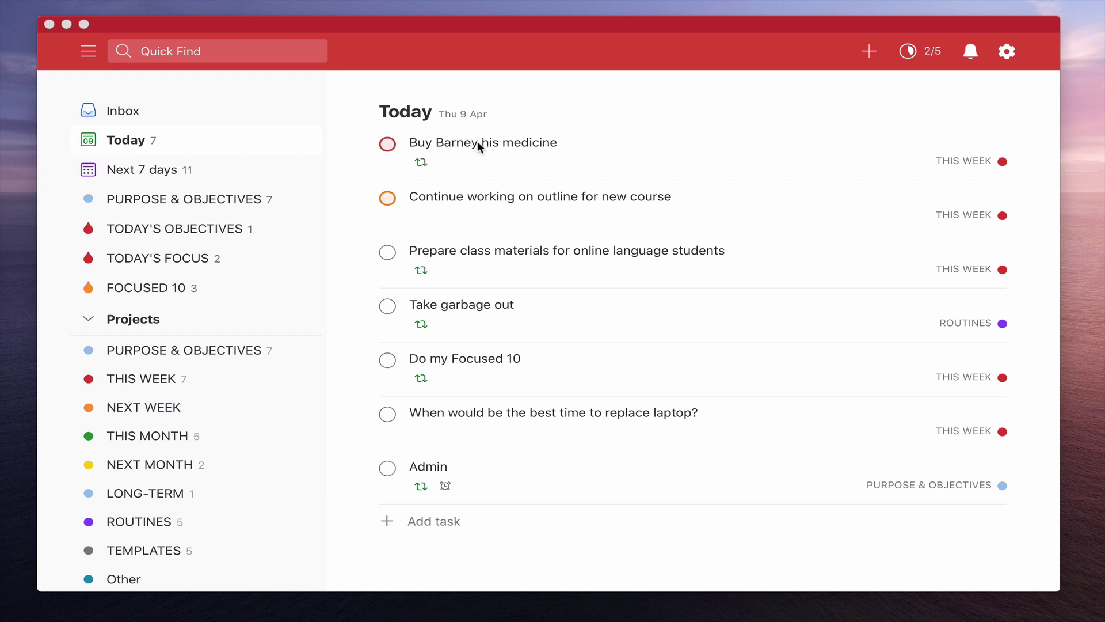
Step: Open the buy-medicine task's details and inspect its every-18-days repeat without changing it
left_click(526, 151)
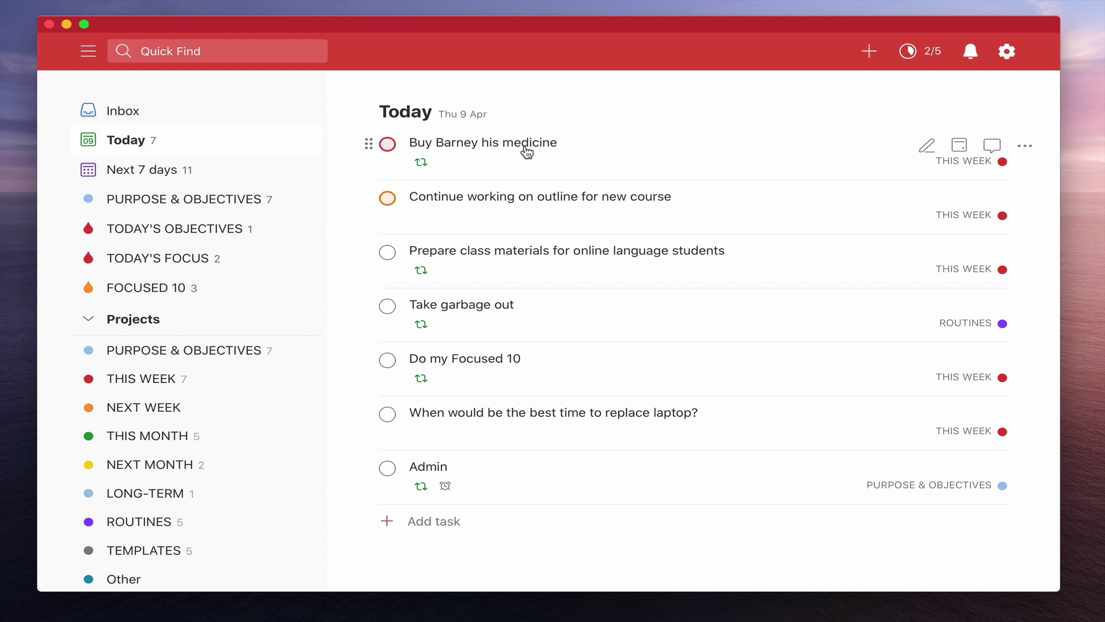
left_click(526, 151)
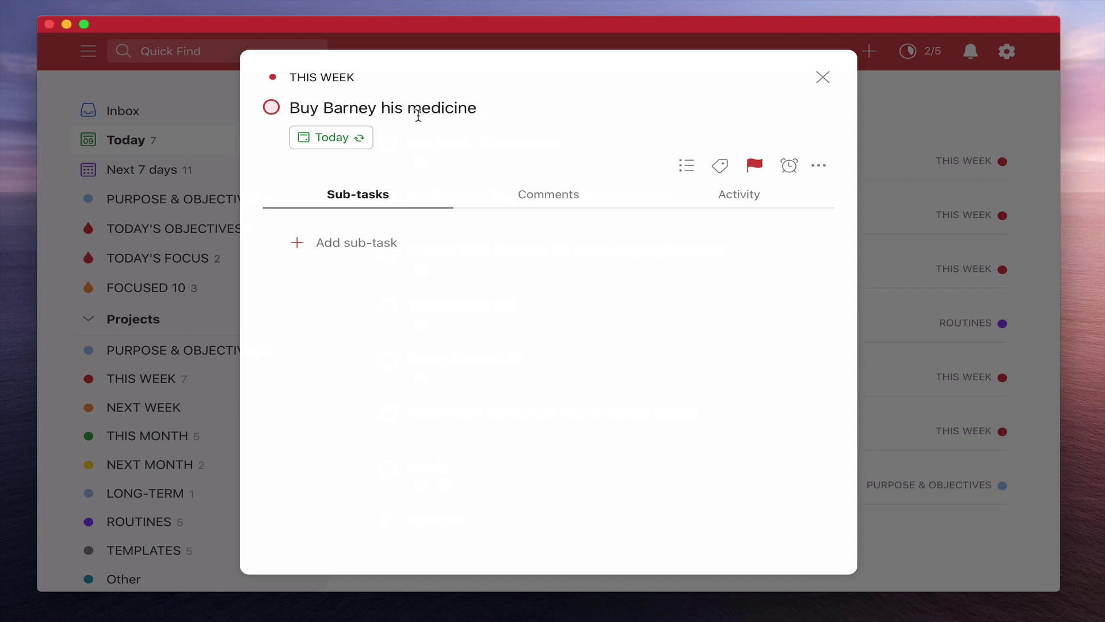
left_click(345, 139)
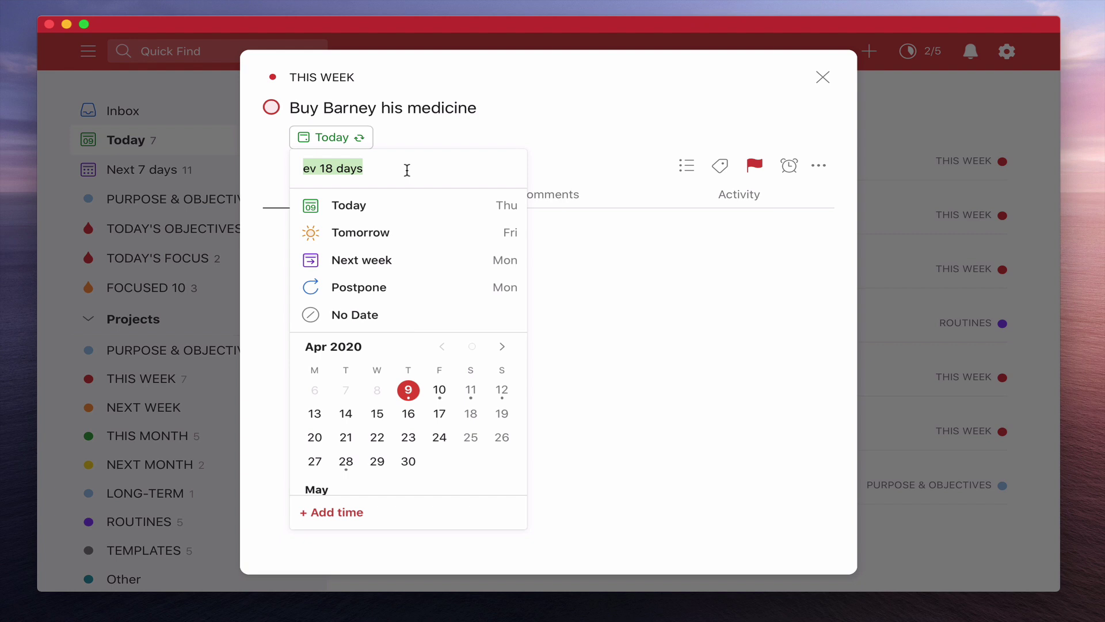
left_click(407, 170)
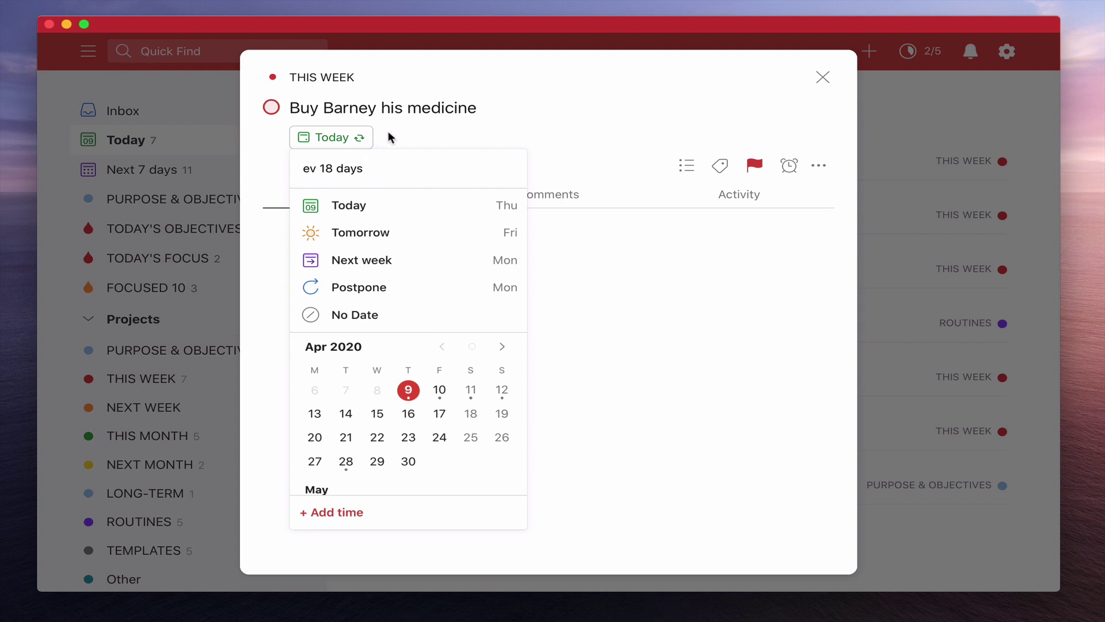
left_click(471, 126)
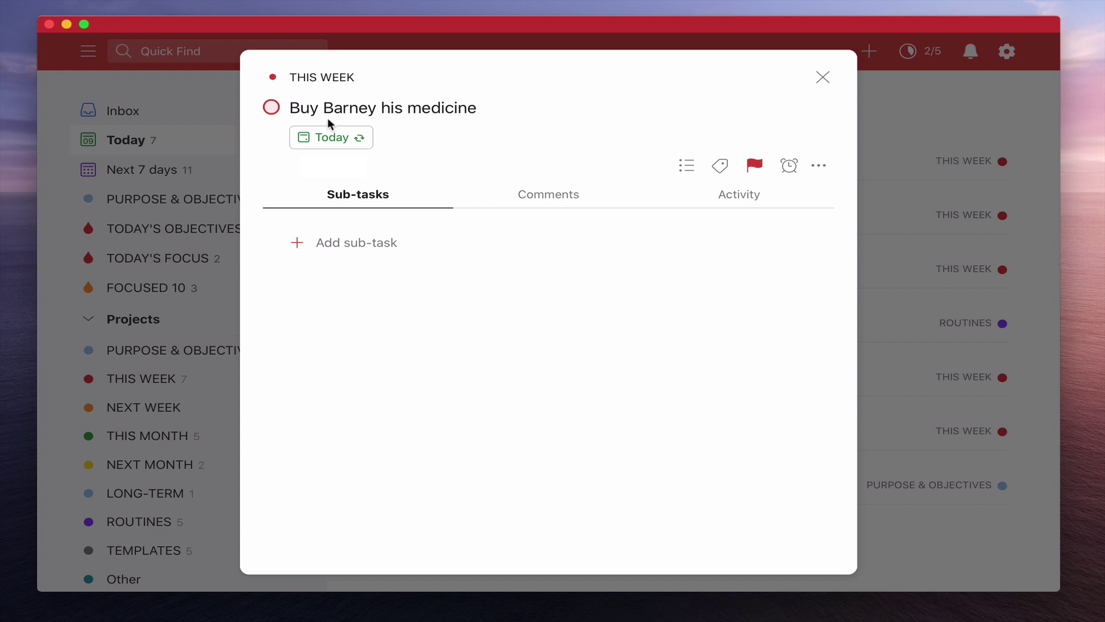
Step: Complete the buy-medicine task, then undo the completion so it stays due Today
left_click(272, 109)
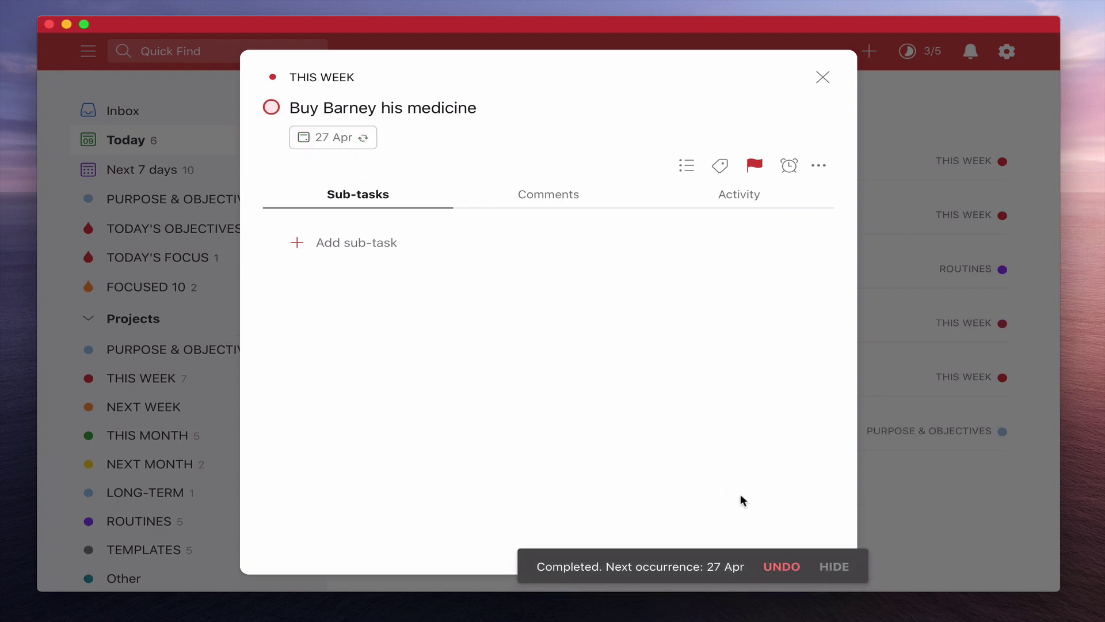
left_click(782, 567)
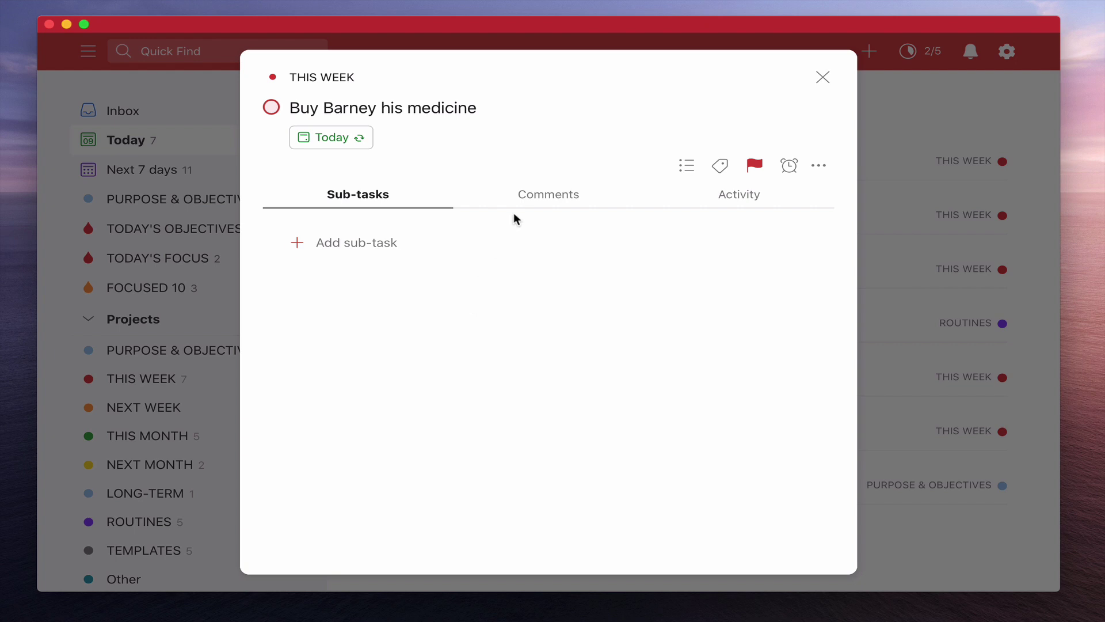
Step: Try adding 'for 6 months' to the ev 18 days repeat, remove it, save, and close the task
left_click(534, 112)
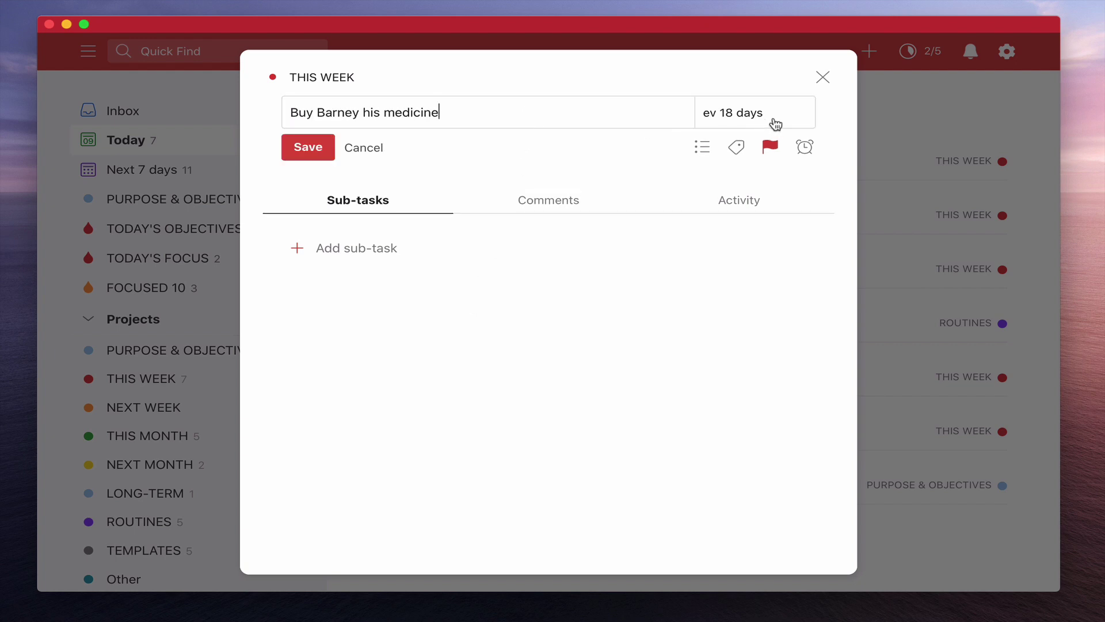
left_click(775, 125)
left_click(730, 121)
left_click(793, 117)
left_click(733, 147)
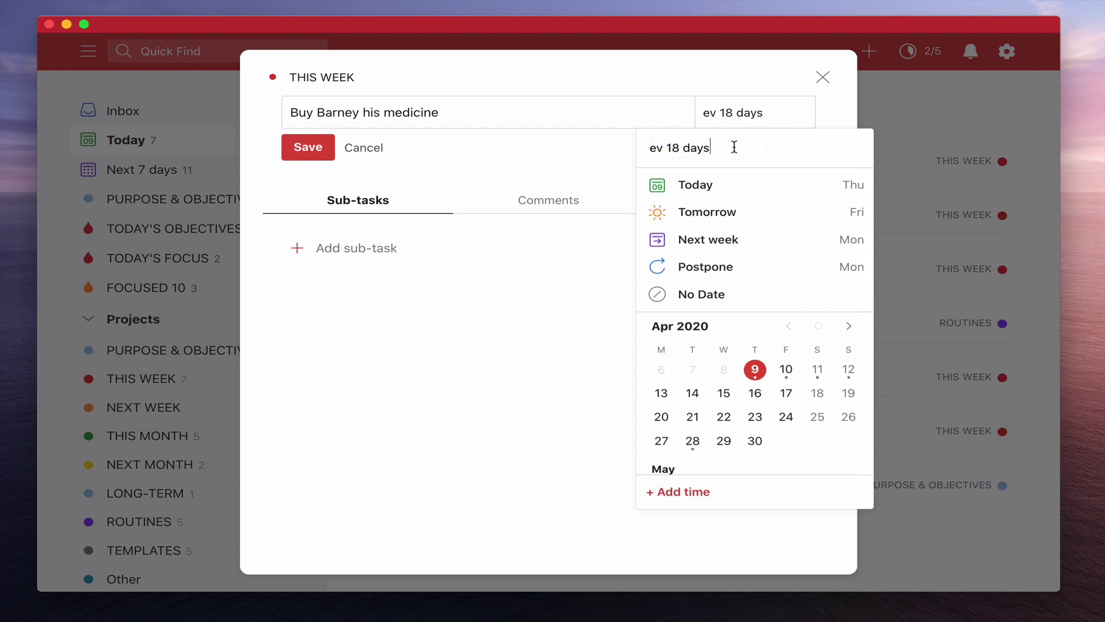
type("for 6 months")
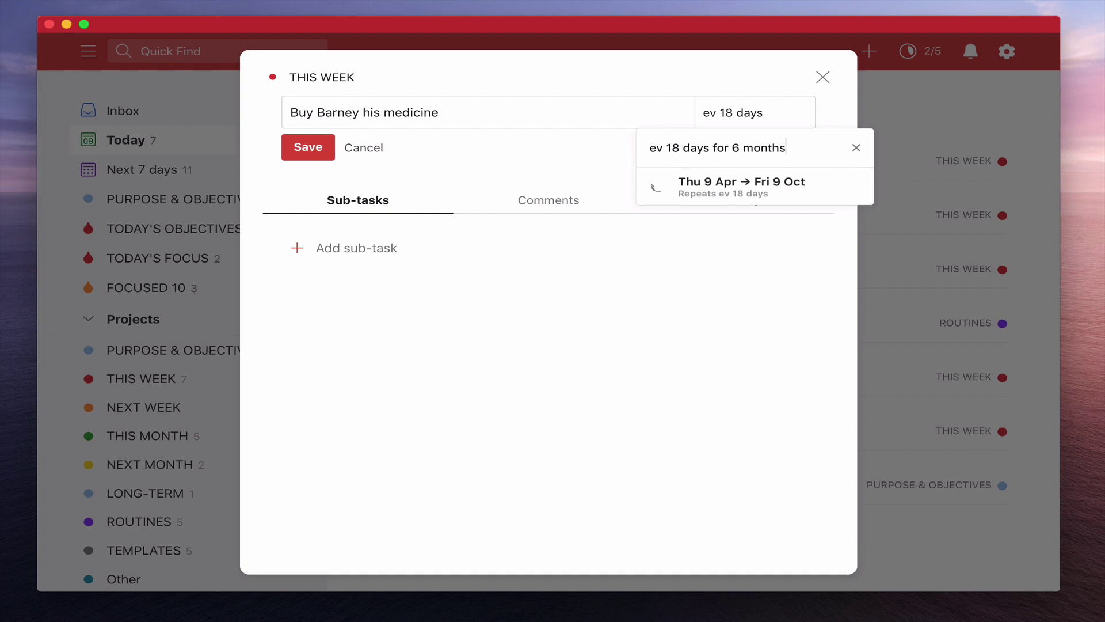
key("BackSpace")
key("BackSpace")
key("BackSpace")
key("BackSpace")
key("BackSpace")
key("BackSpace")
key("BackSpace")
key("BackSpace")
key("BackSpace")
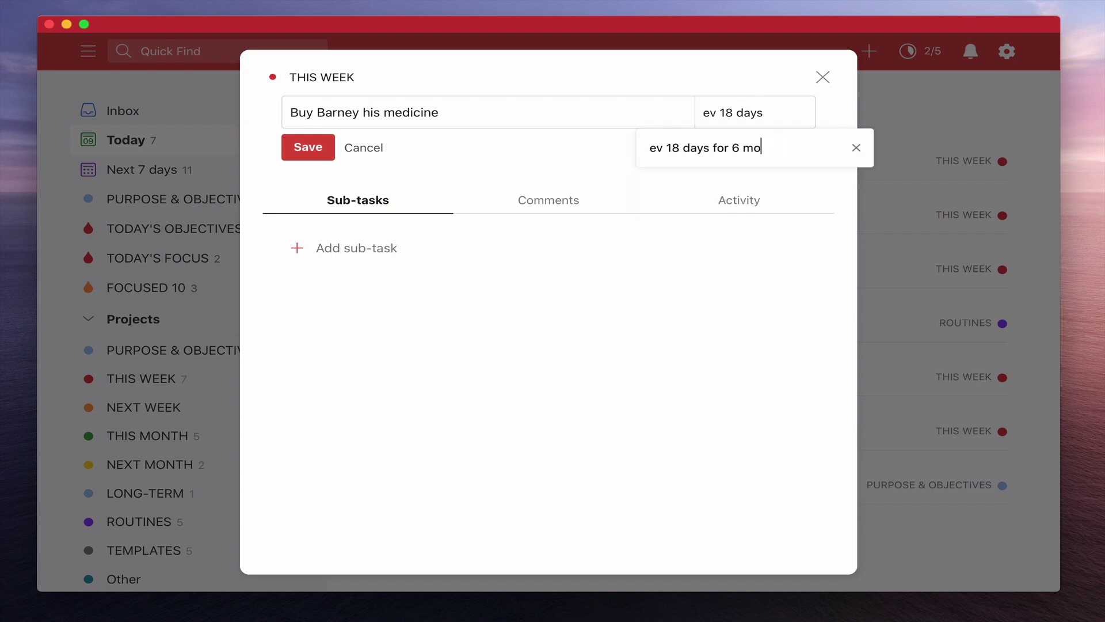
key("BackSpace")
key("BackSpace")
key("BackSpace")
key("BackSpace")
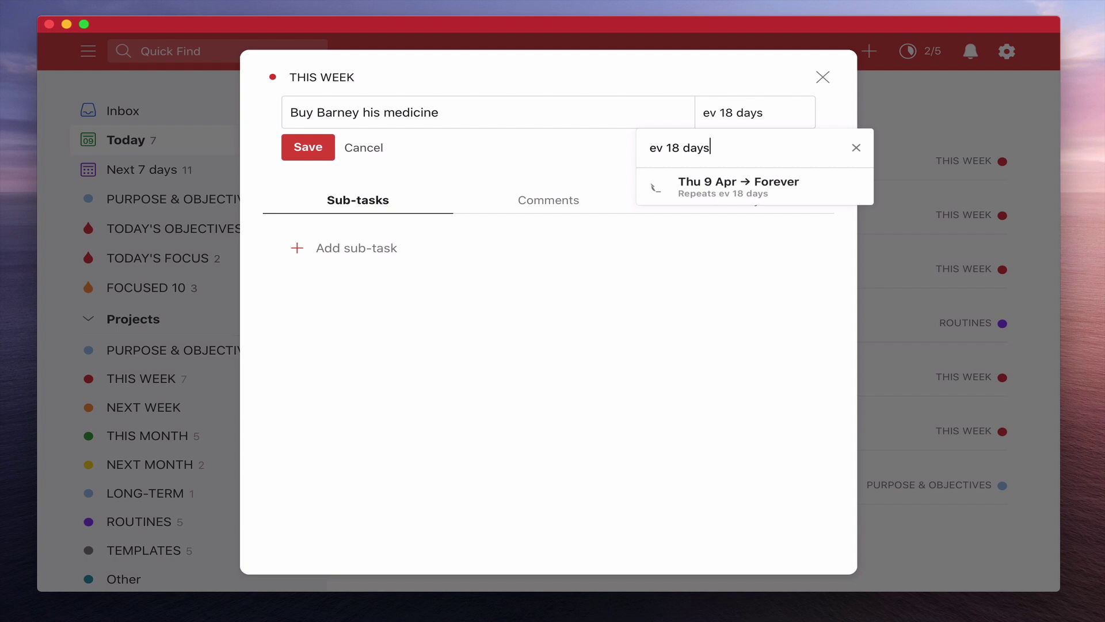
left_click(301, 148)
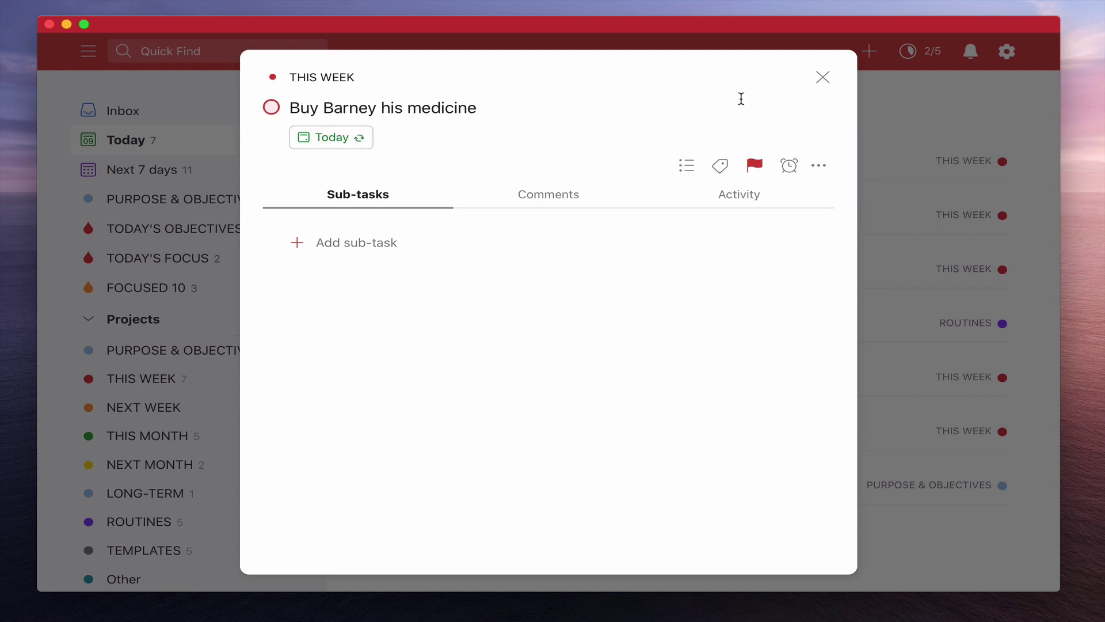
left_click(823, 77)
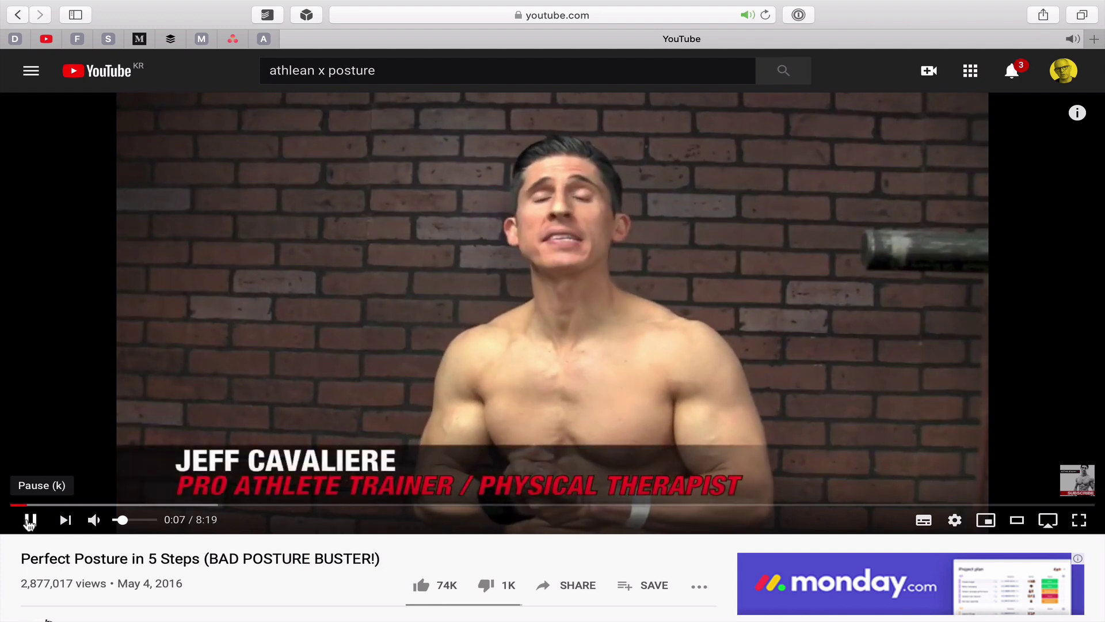
Step: Mute the 'Perfect Posture in 5 Steps' YouTube video by turning its volume to zero
left_click_drag(119, 521, 114, 521)
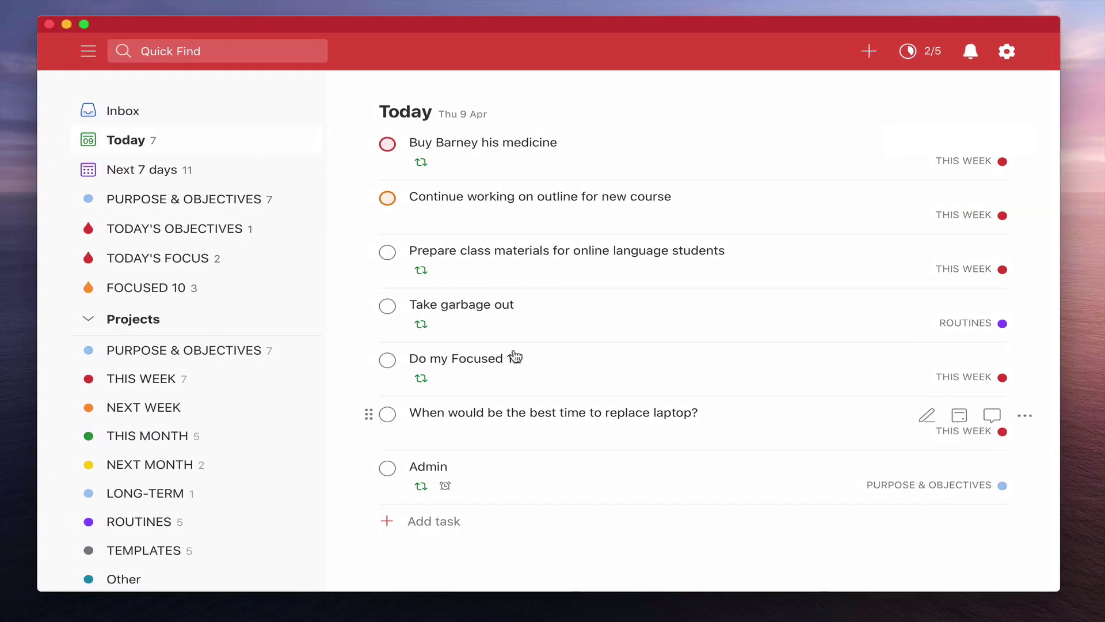
Step: Add the task 'Do posture exercises 3 times per day' to Today, bolded with **
left_click(434, 521)
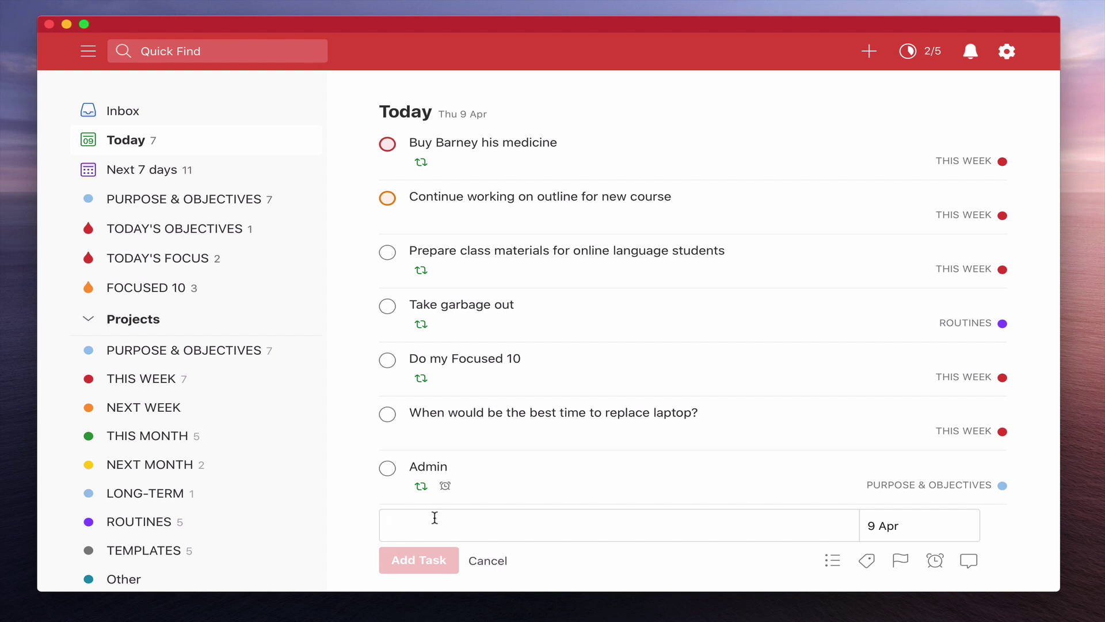
type("Do ")
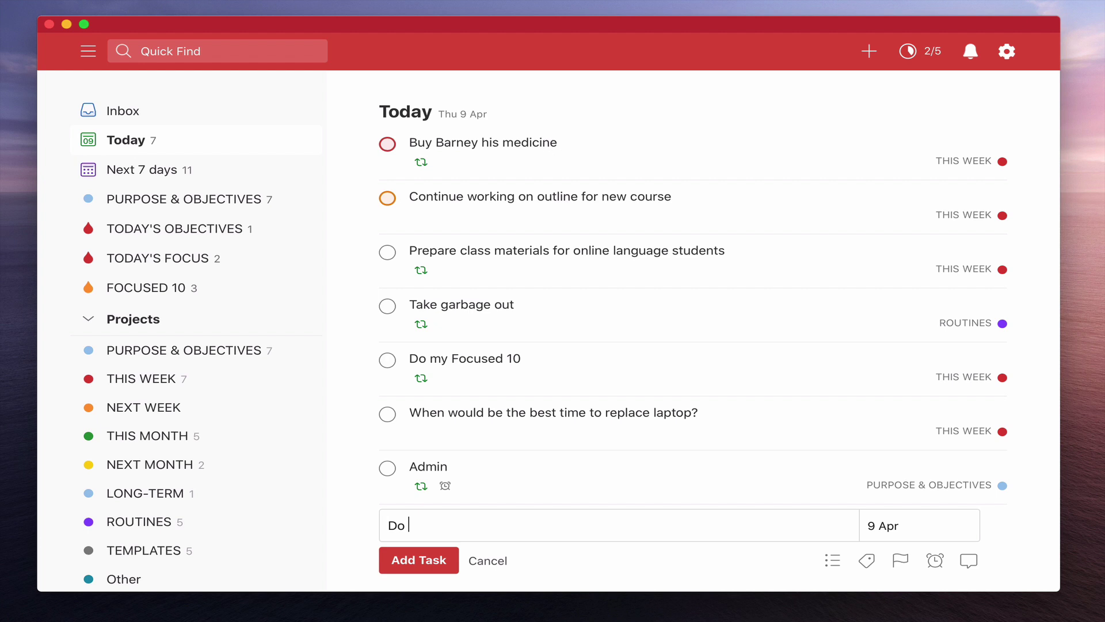
type("posture exercises e")
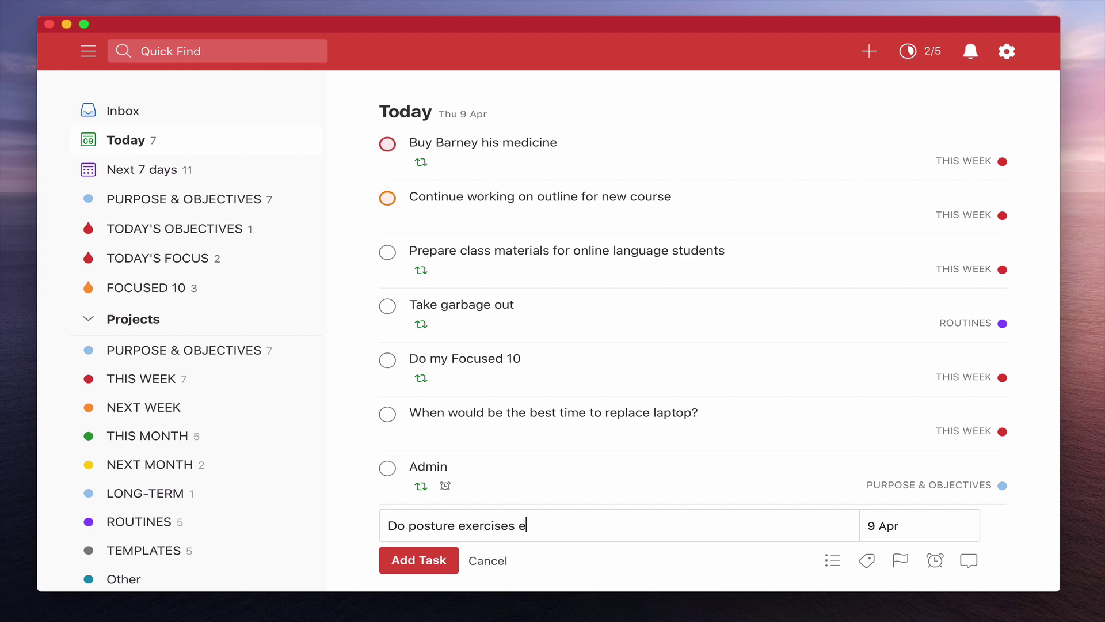
type("ver")
key("BackSpace")
key("BackSpace")
key("BackSpace")
key("BackSpace")
type("3 times per day")
left_click(388, 525)
type("**")
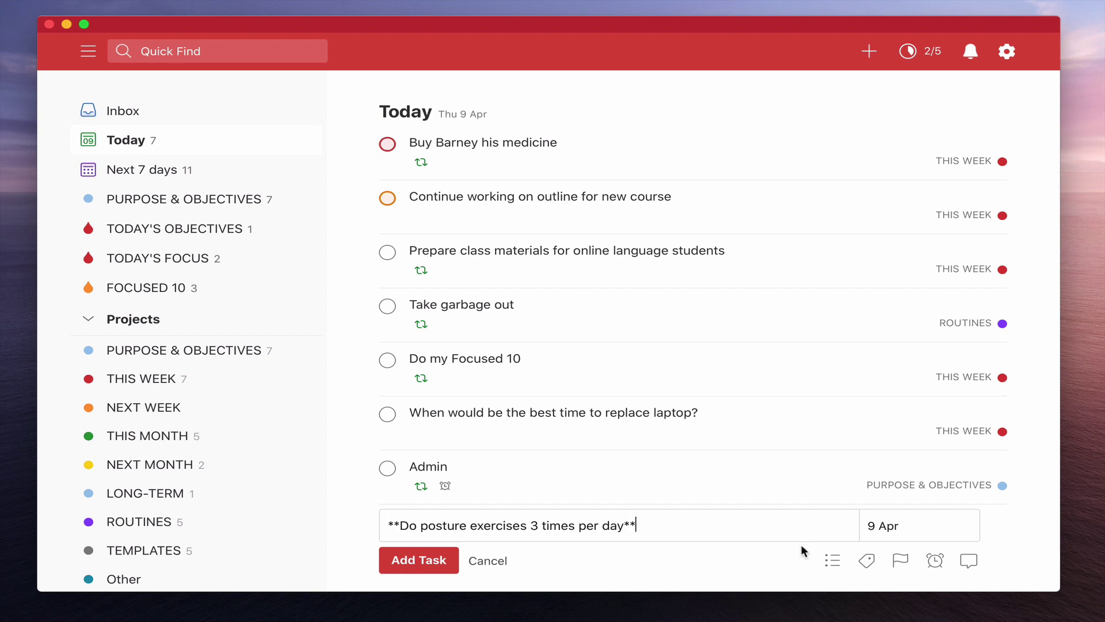
left_click(435, 568)
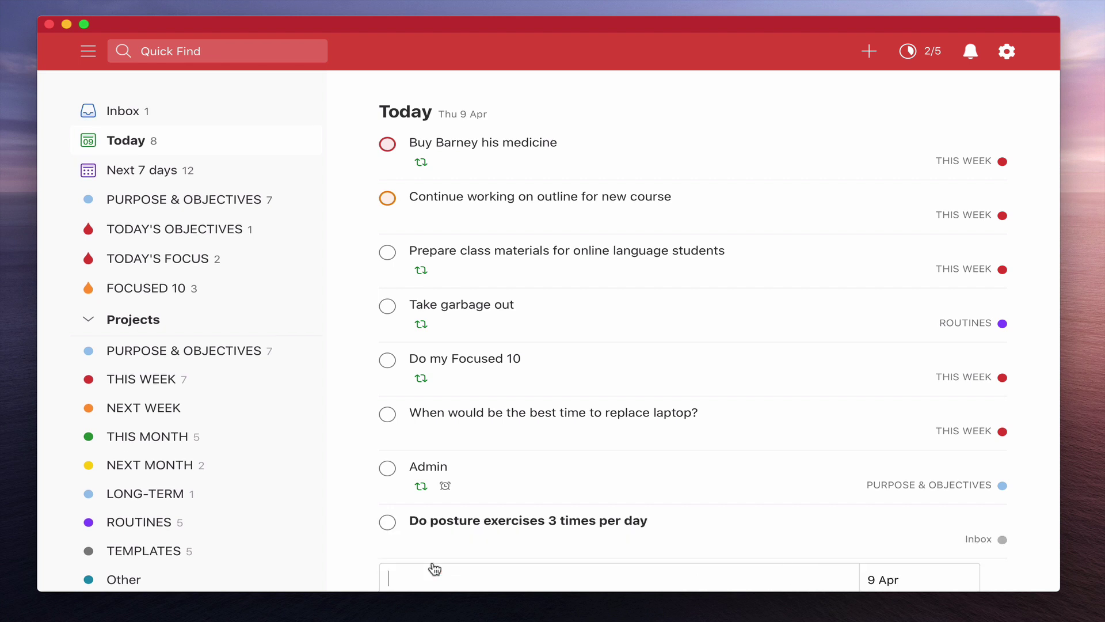
Step: Enter 'Ev day for 66 days' as the posture task's repeating due date
left_click(526, 526)
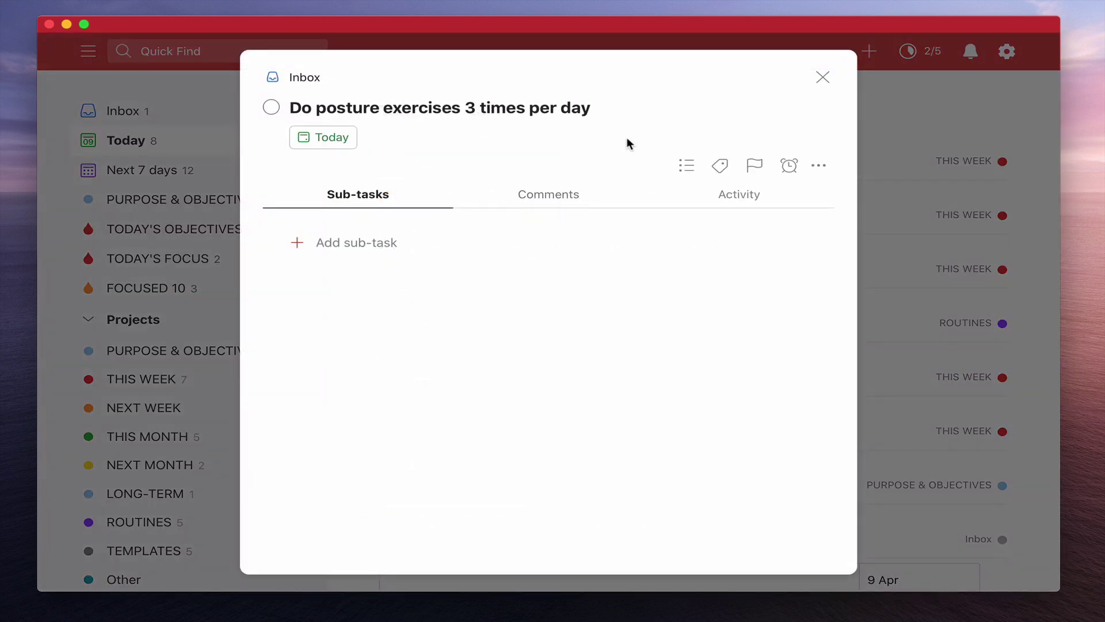
left_click(341, 142)
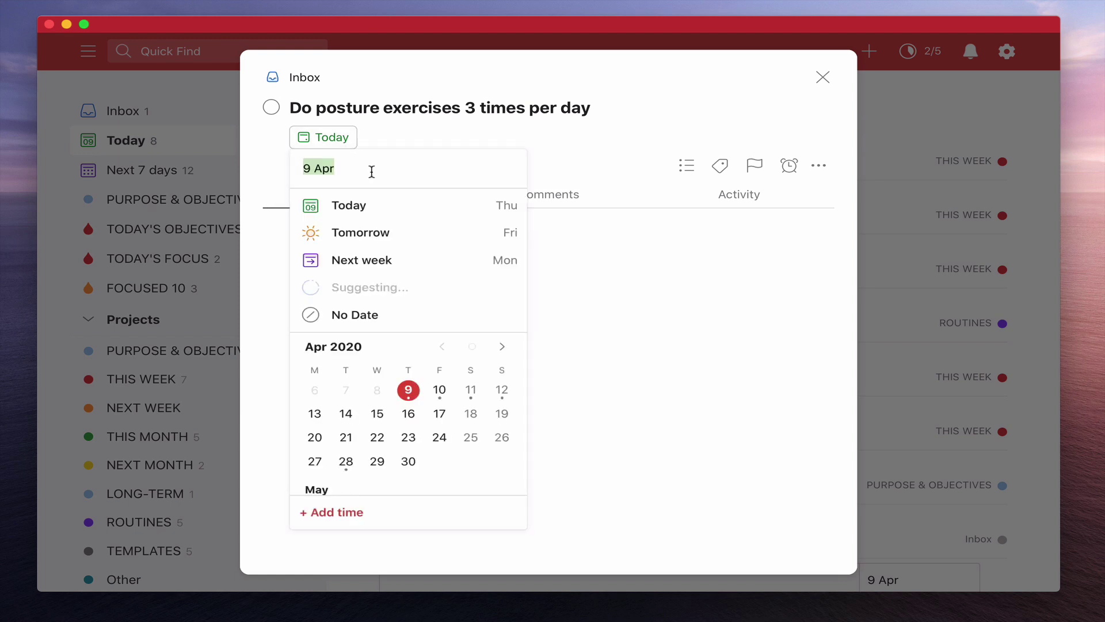
type("eEv day for ")
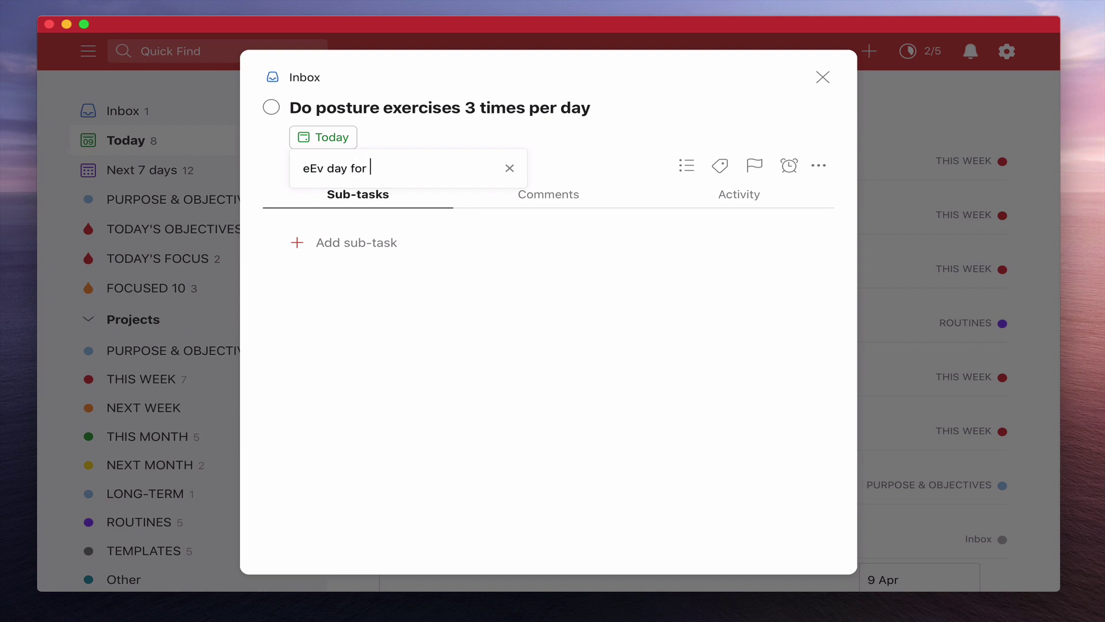
type("66 days")
left_click(311, 169)
key("BackSpace")
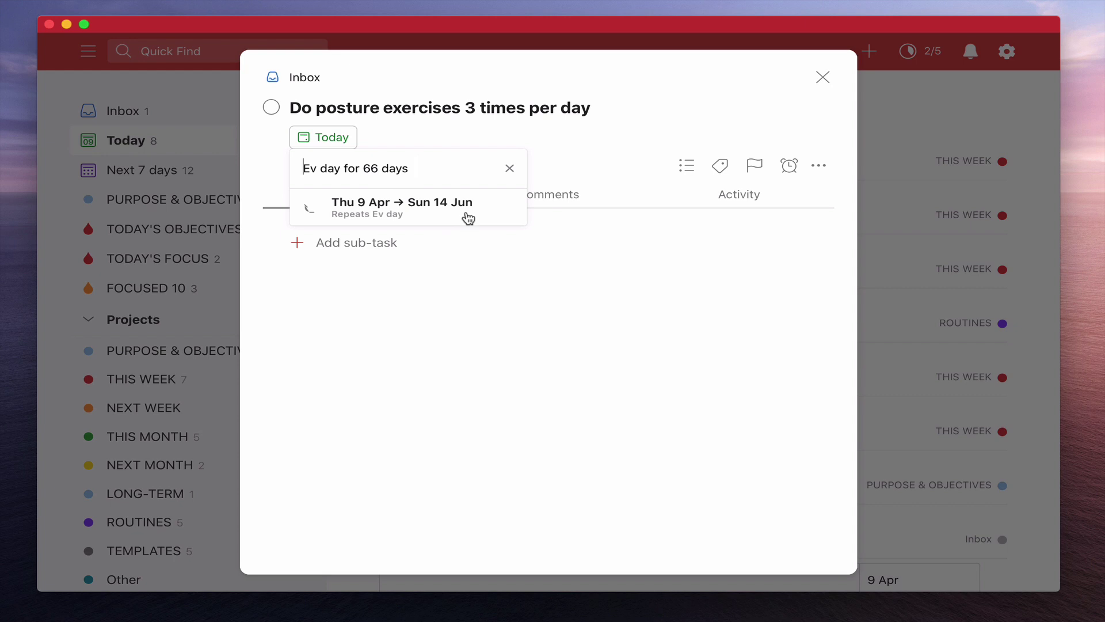
left_click(602, 168)
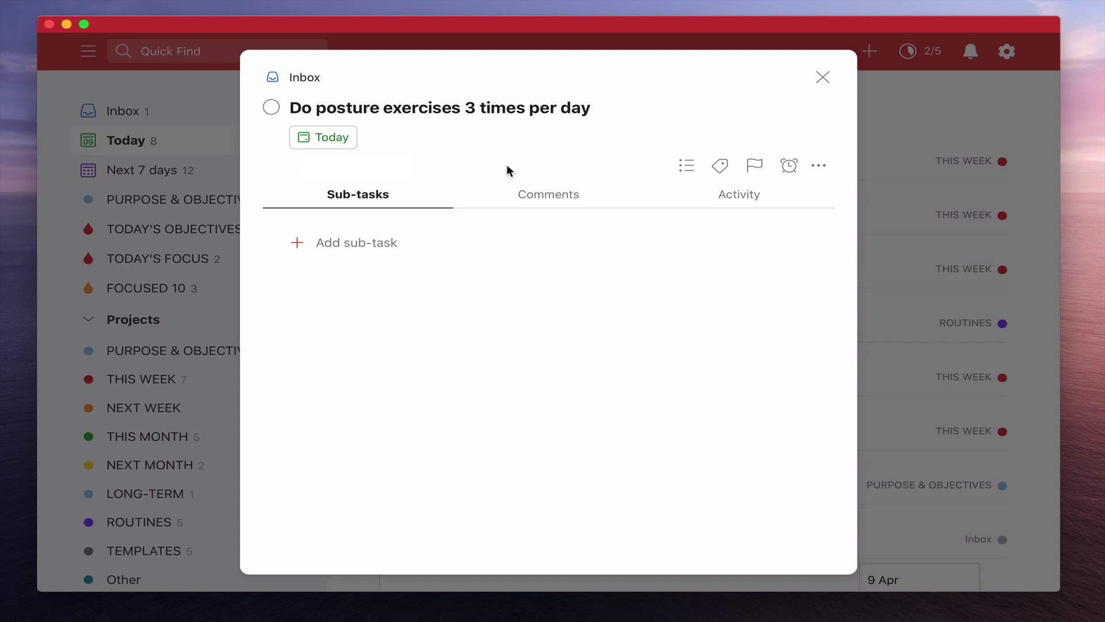
Step: Set the posture task to Priority 1, retry the date 'Ev day for 66 days at 7am', then close it
left_click(754, 165)
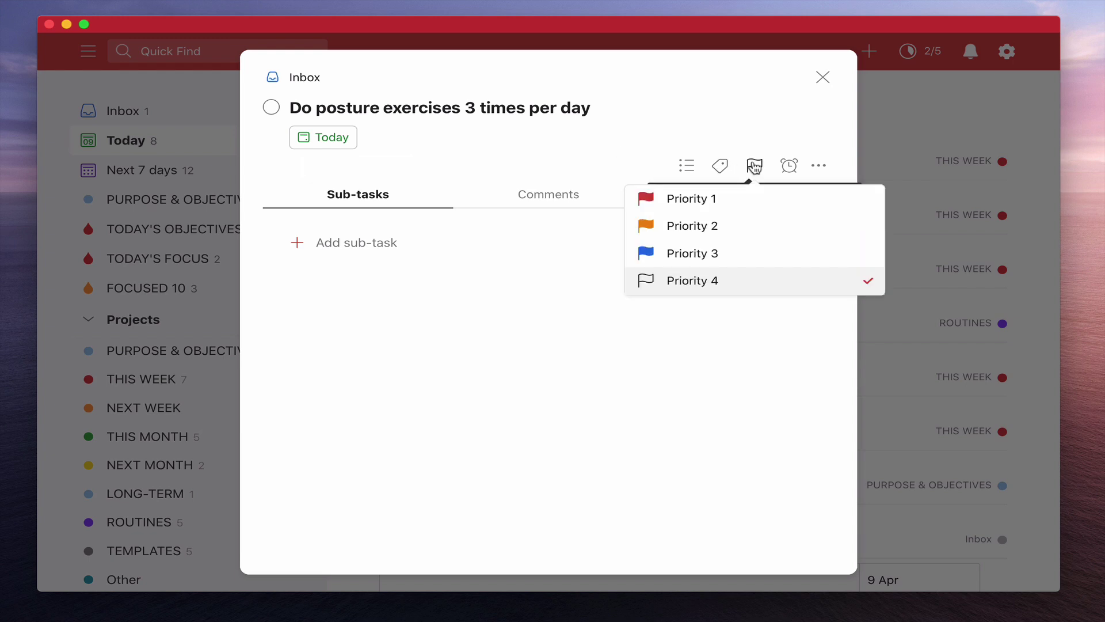
left_click(708, 200)
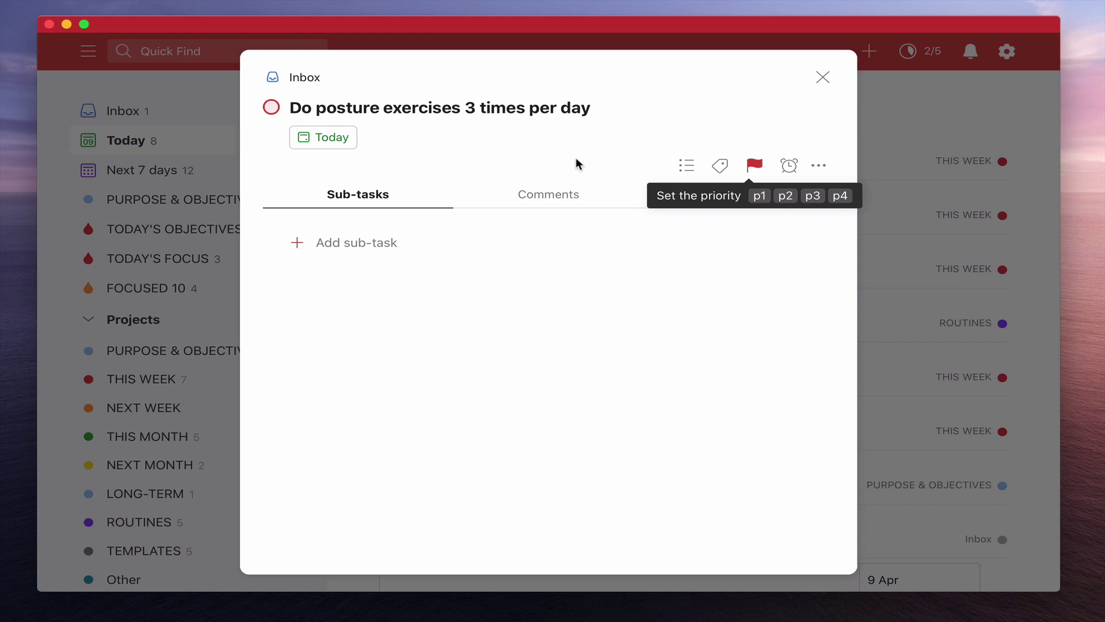
left_click(336, 141)
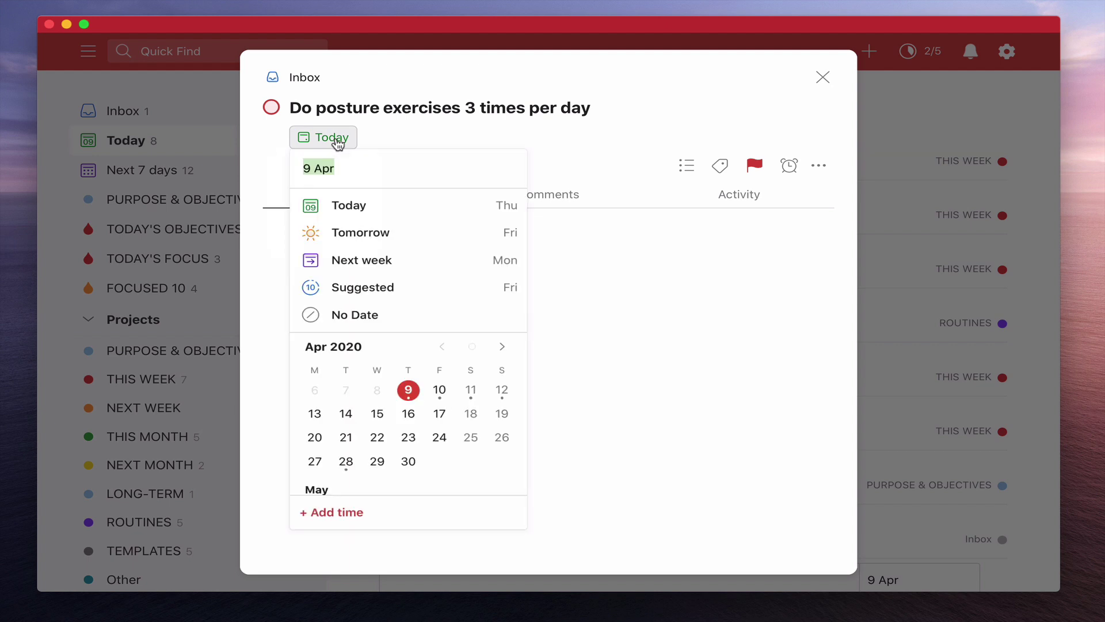
left_click(362, 169)
key("shift+alt+Left")
key("shift+alt+Left")
type("eEv")
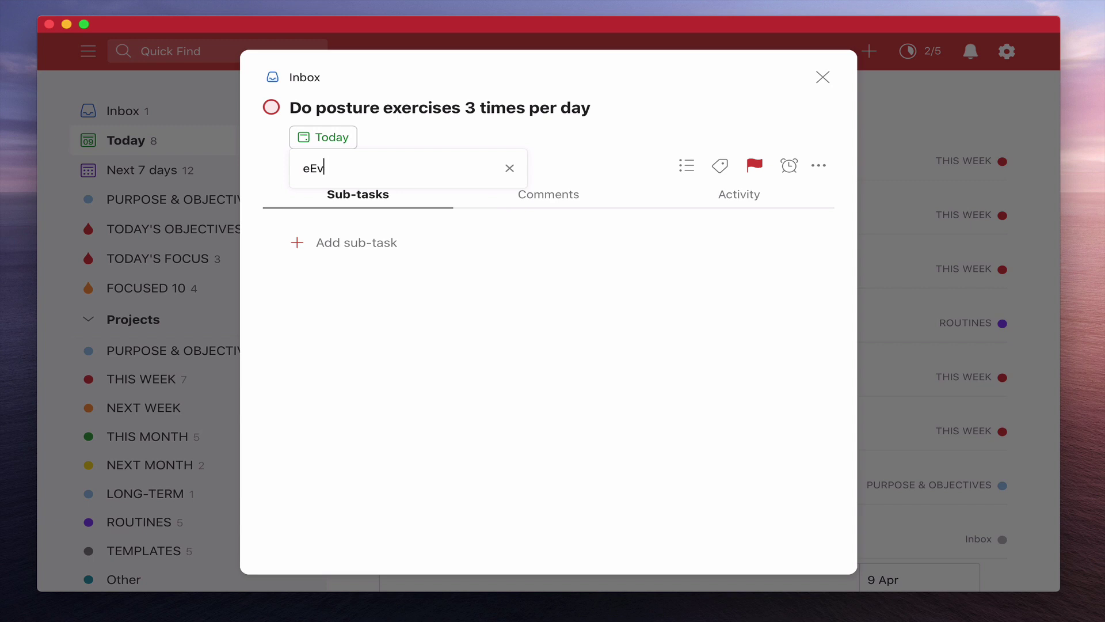
key("BackSpace")
key("BackSpace")
type("e")
key("BackSpace")
type("v day for 66 days")
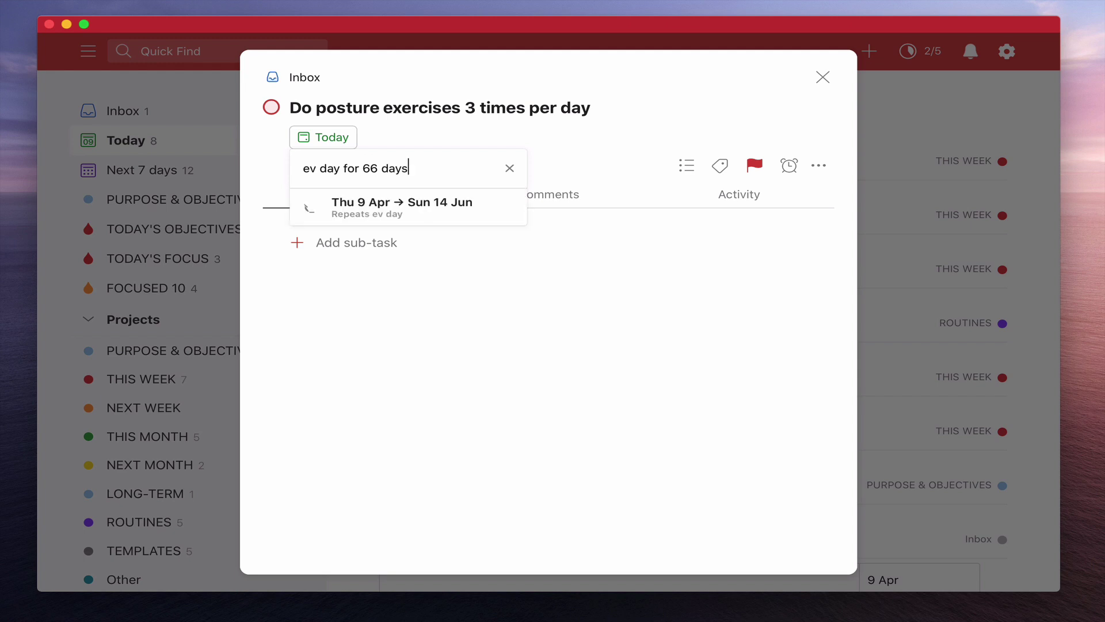
type(" at 7am")
left_click(443, 253)
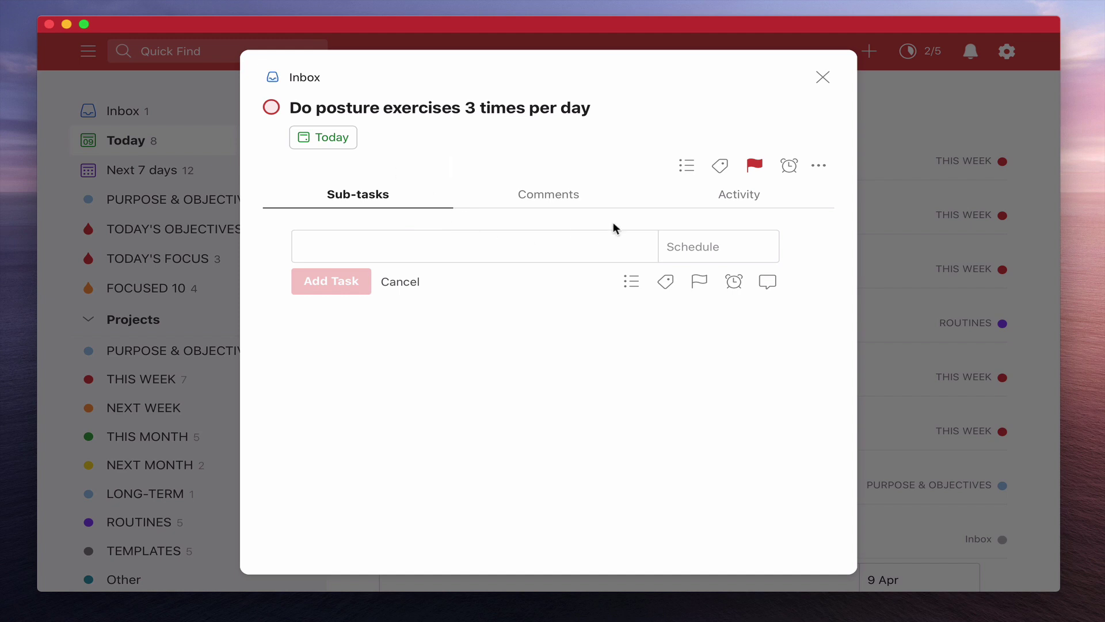
left_click(823, 77)
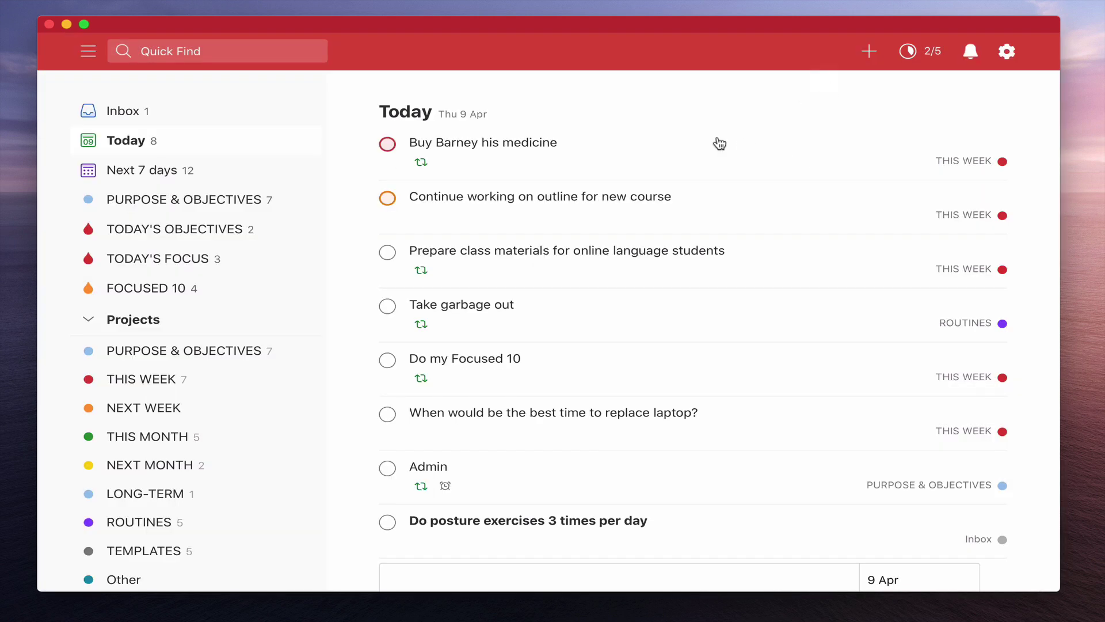
Step: Give the posture task's Today due date a 07:00 time and save it
left_click(504, 524)
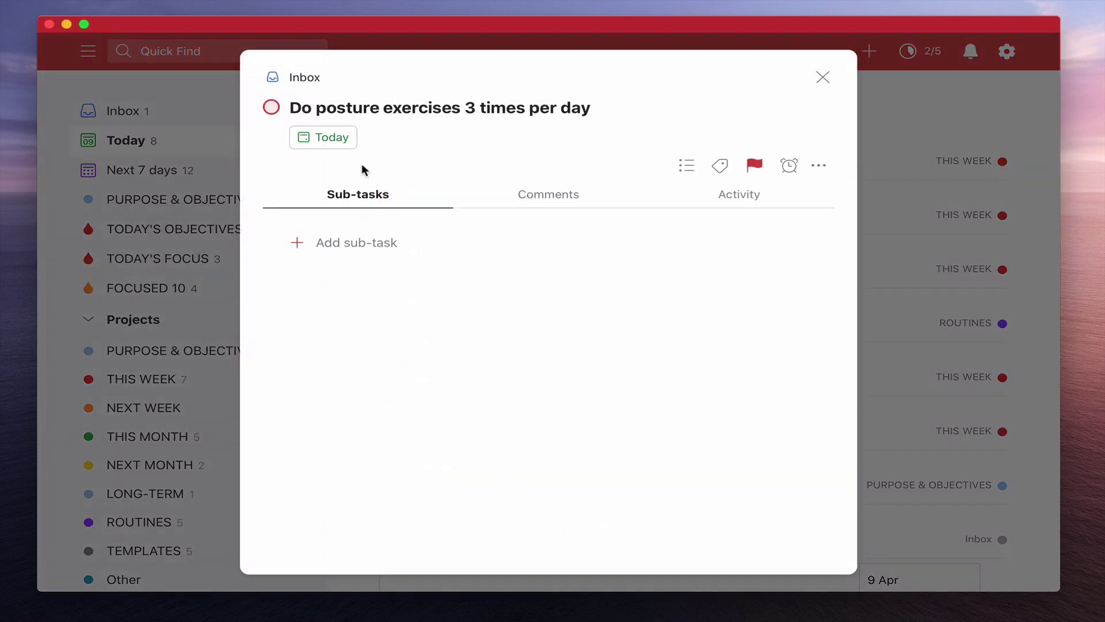
left_click(346, 138)
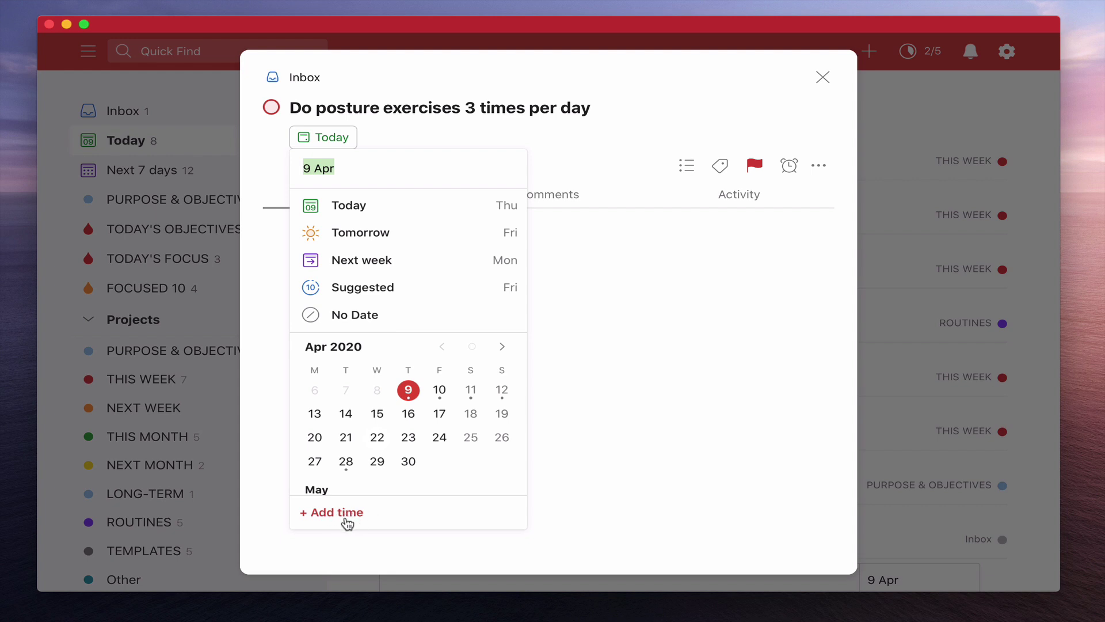
left_click(345, 518)
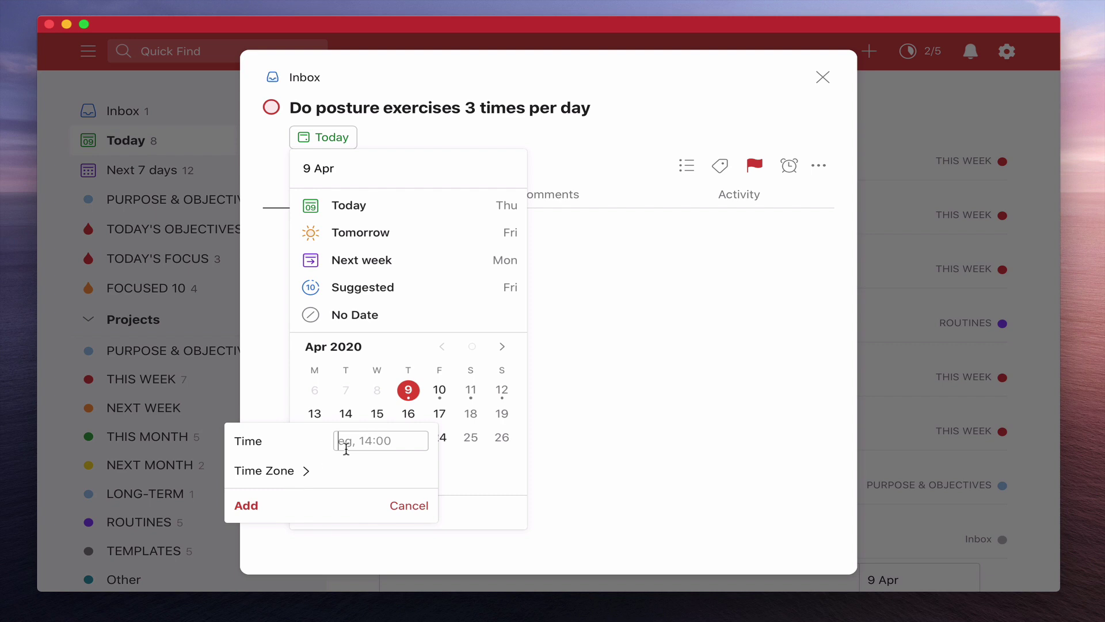
type("7:00am")
left_click(247, 505)
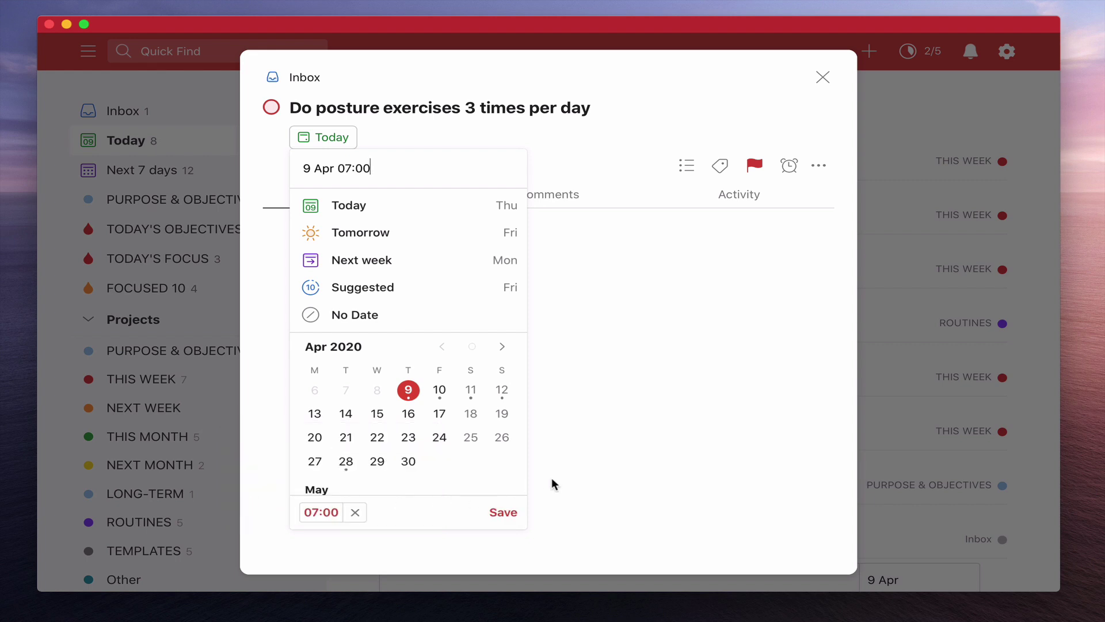
left_click(503, 512)
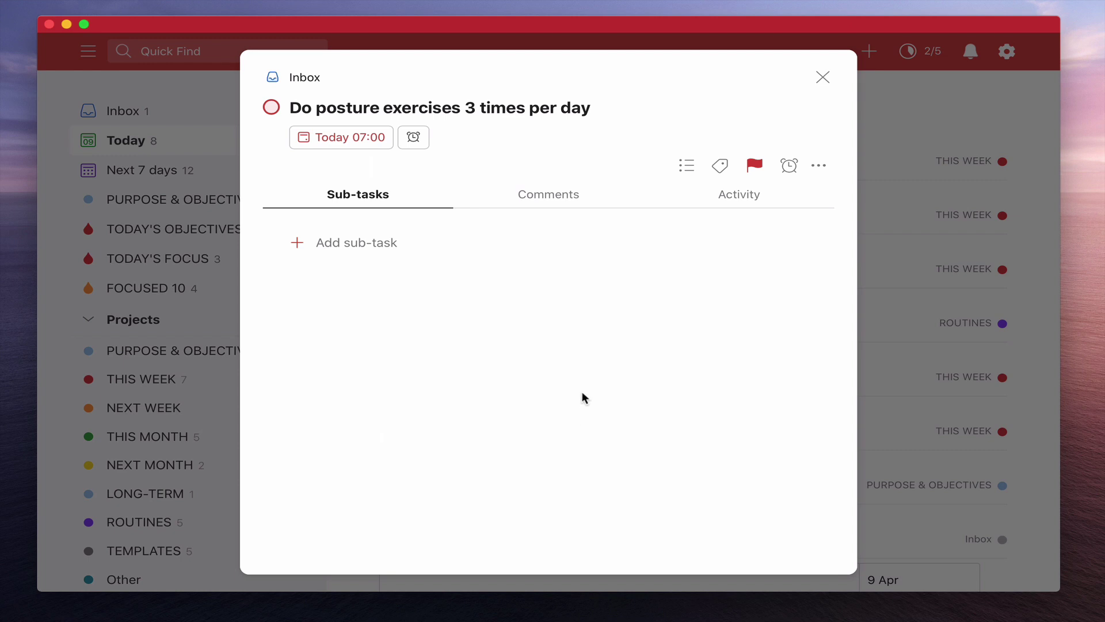
Step: Move the posture task from Inbox to THIS WEEK › Recurring Areas of Focus, then close it
left_click(823, 77)
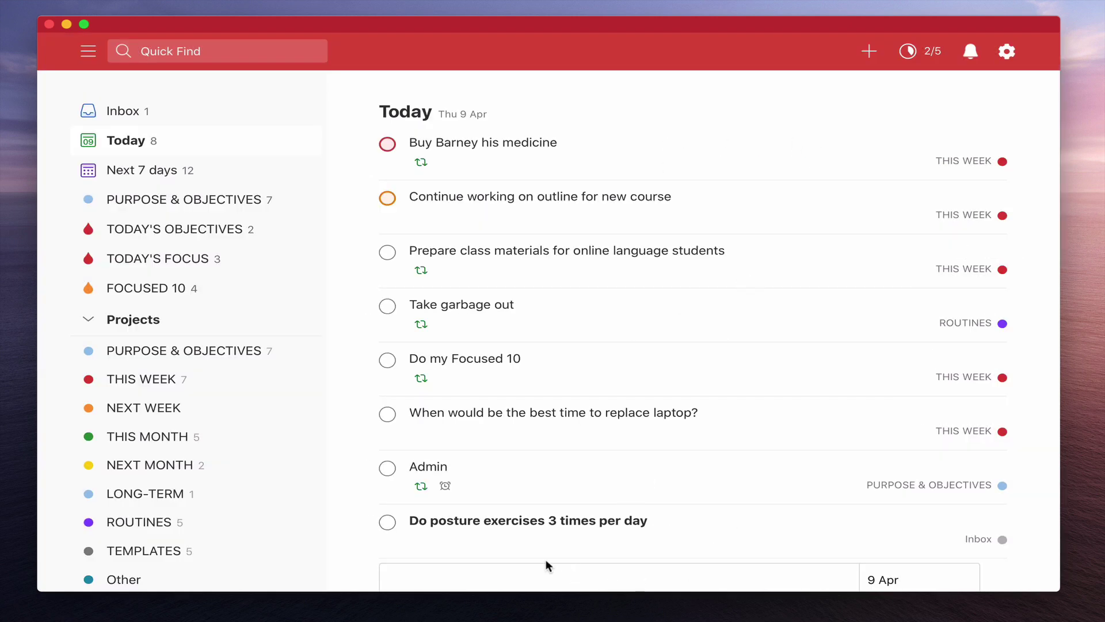
mouse_move(684, 521)
left_click(627, 518)
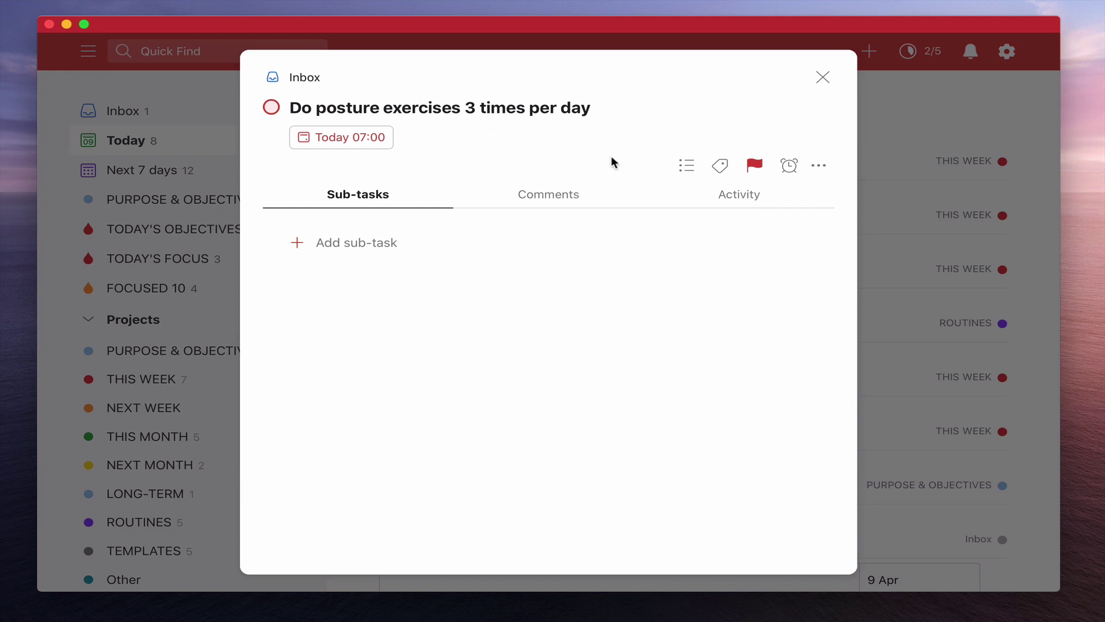
left_click(687, 165)
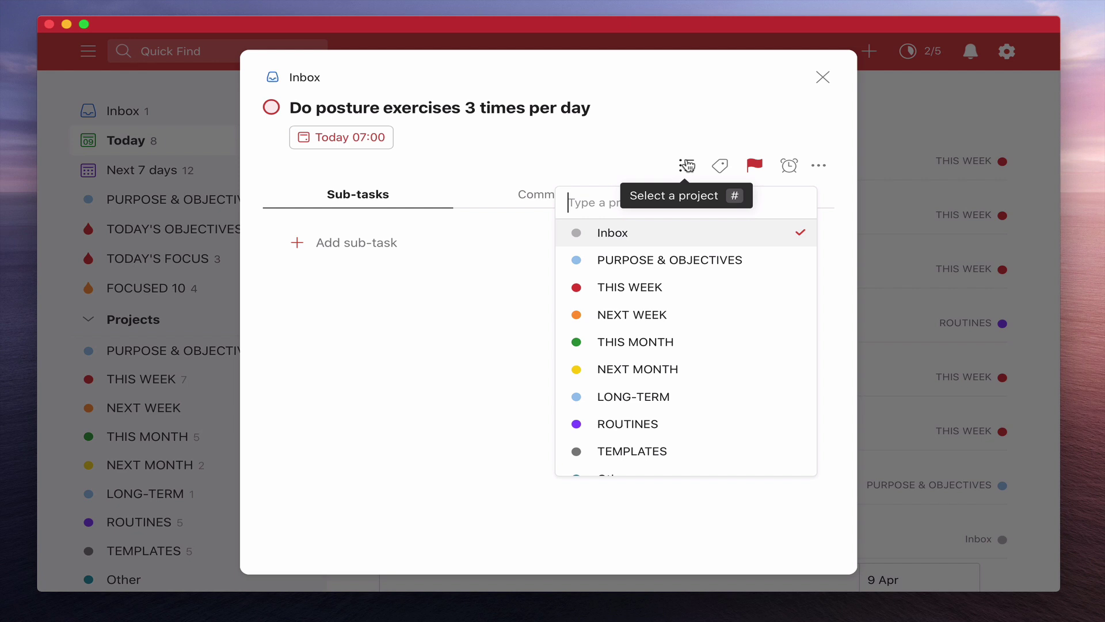
left_click(648, 286)
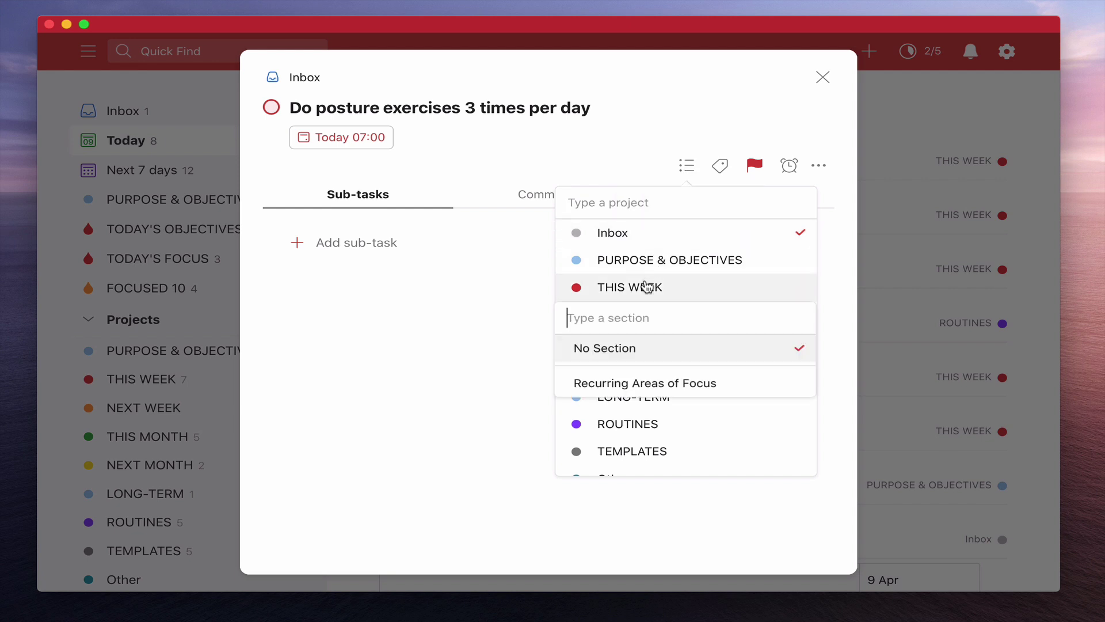
left_click(653, 385)
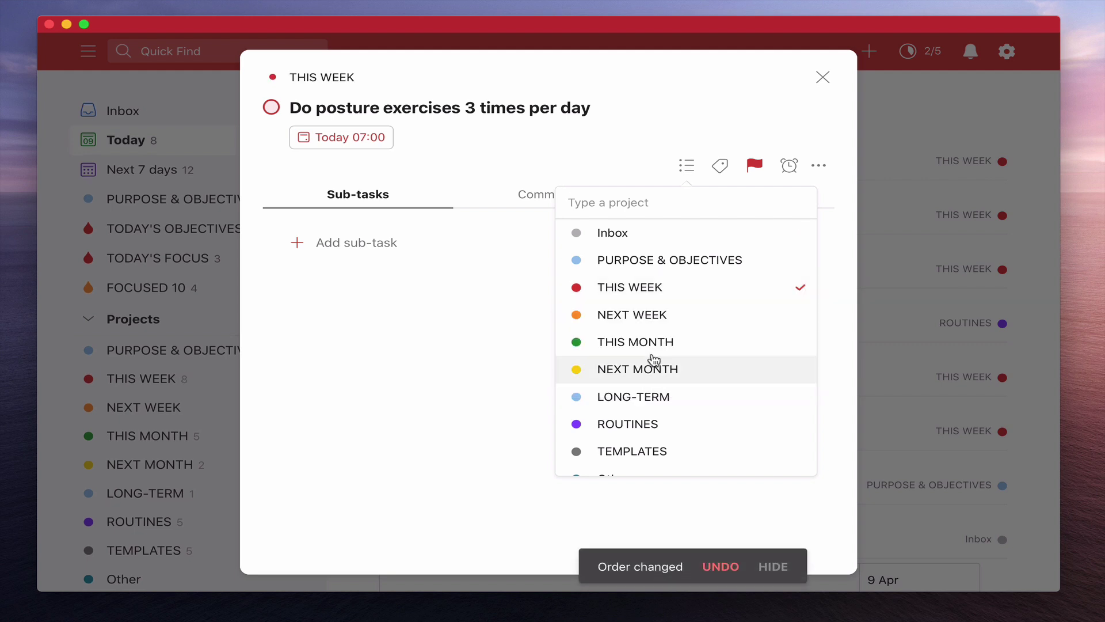
left_click(824, 84)
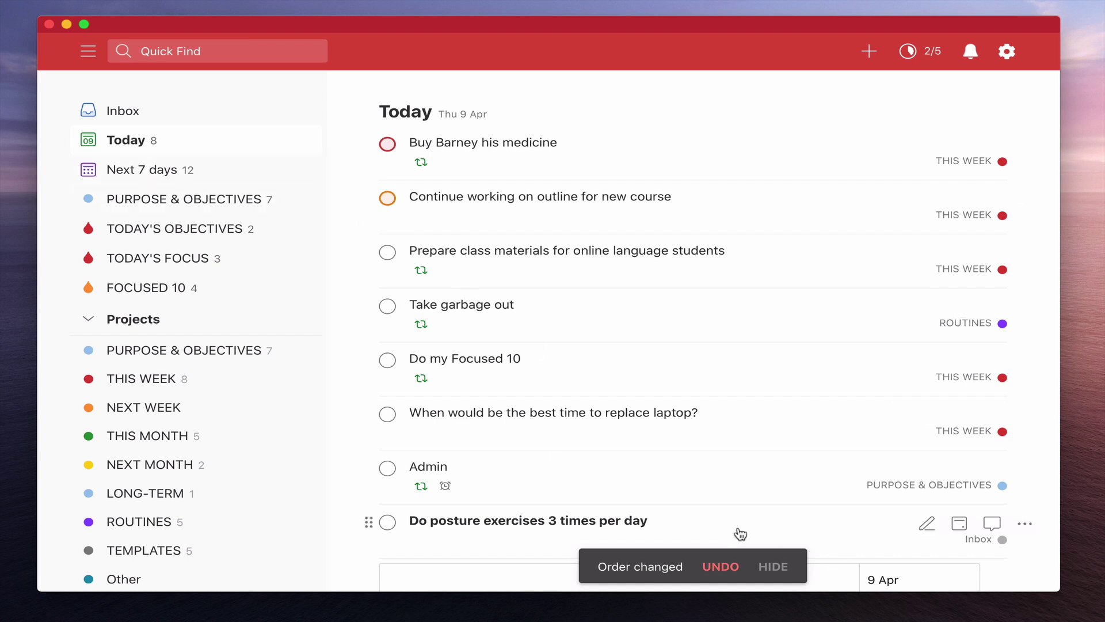
Step: Check THIS WEEK and Today, then open TODAY'S FOCUS with the 07:00 posture task on top
scroll(501, 532, "down", 3)
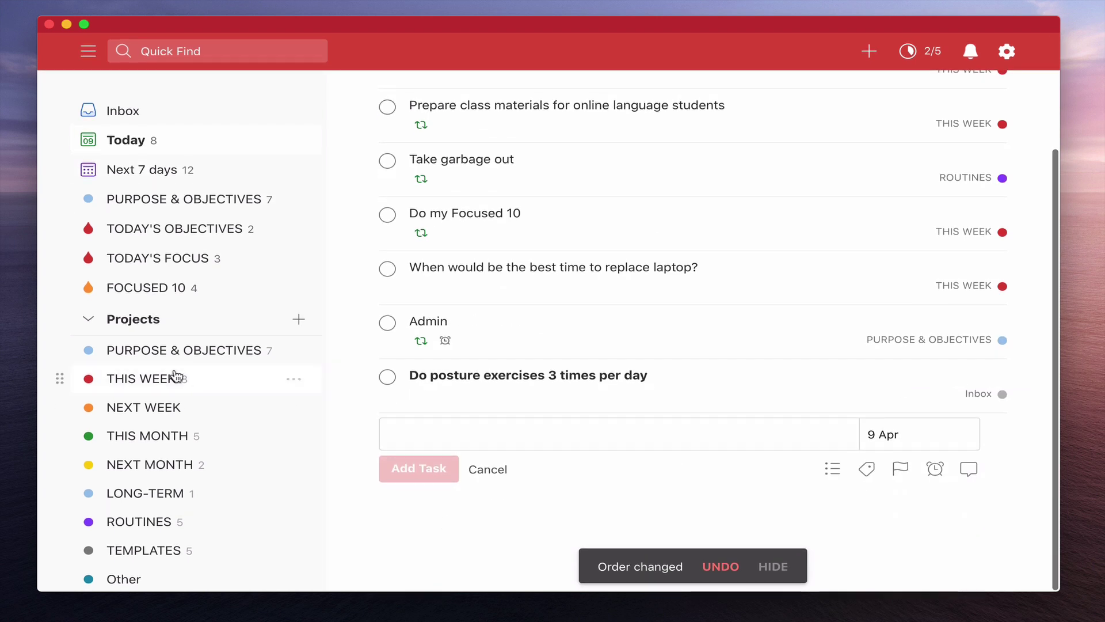
left_click(148, 385)
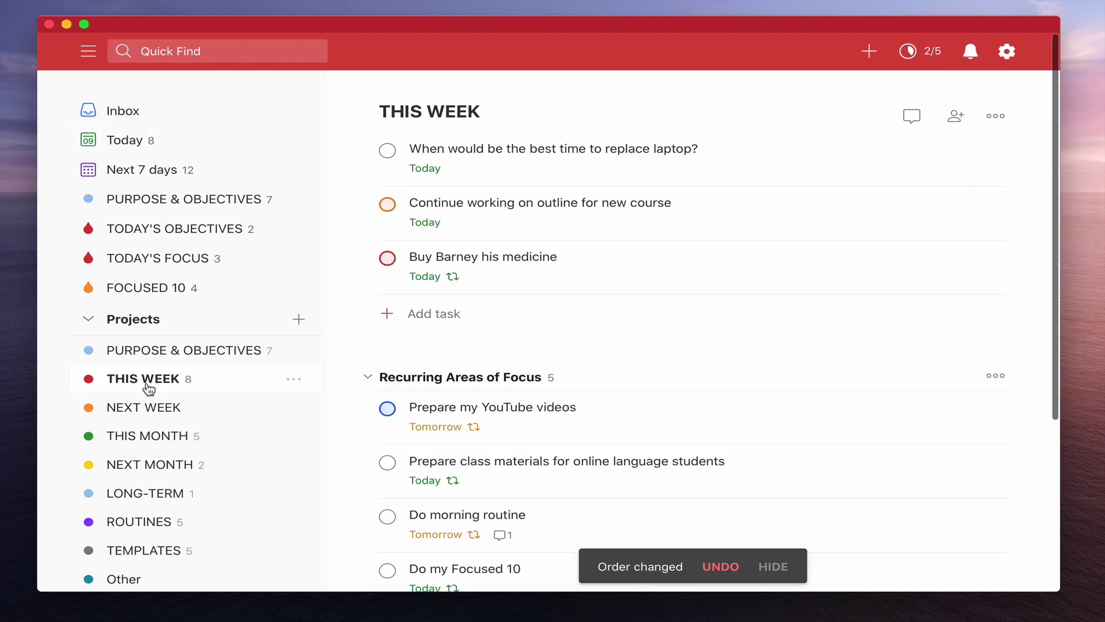
left_click(137, 138)
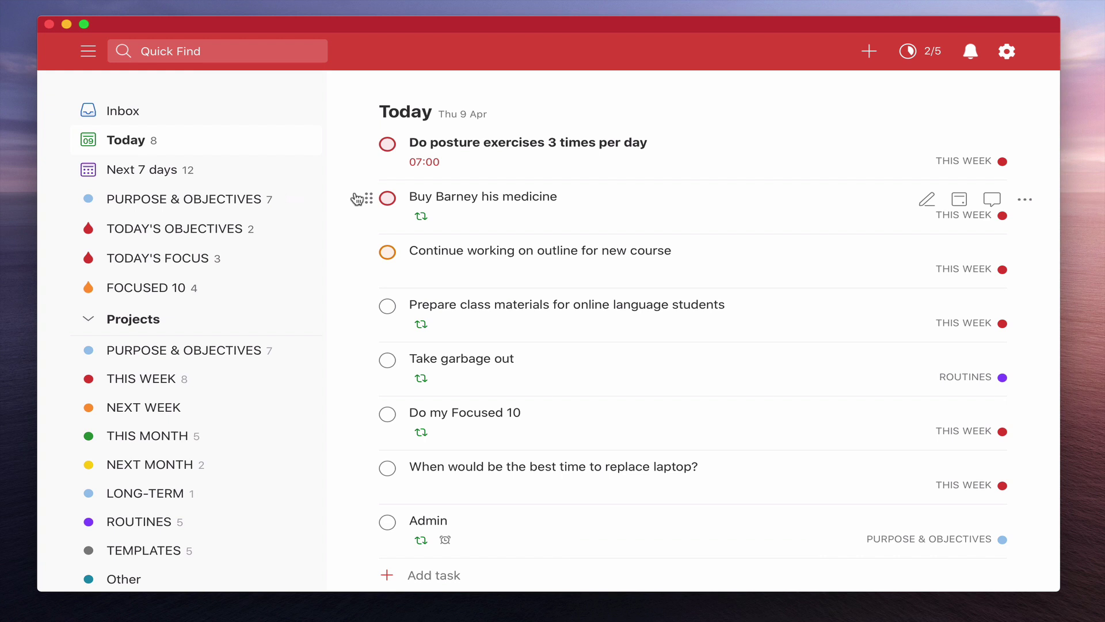
left_click(153, 263)
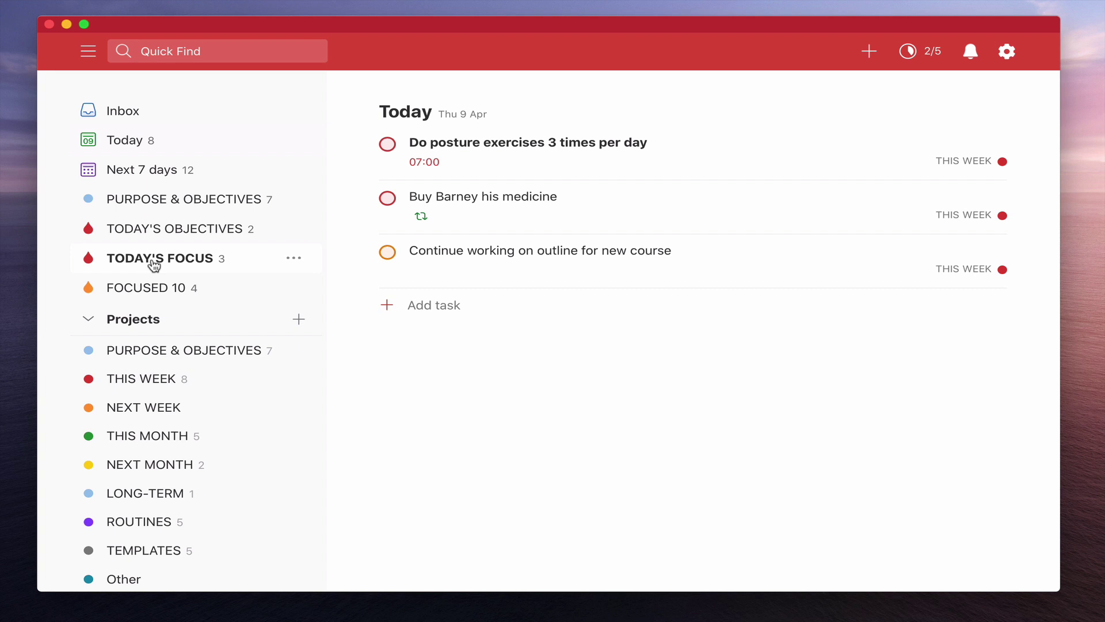
left_click(294, 257)
key("Escape")
scroll(207, 289, "down", 5)
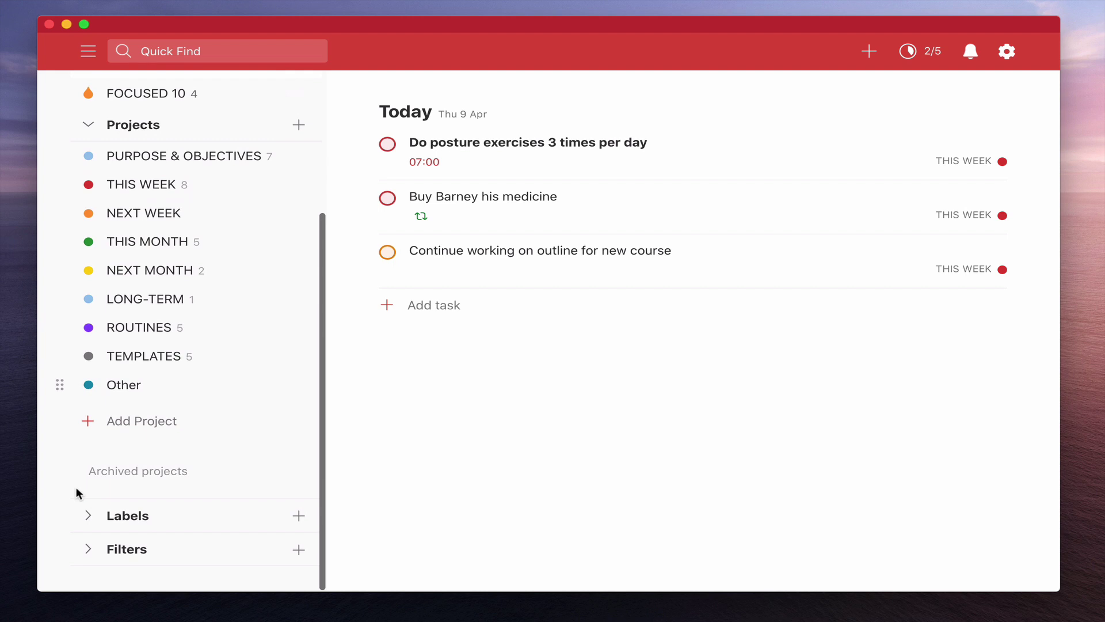
left_click(88, 548)
scroll(202, 491, "down", 5)
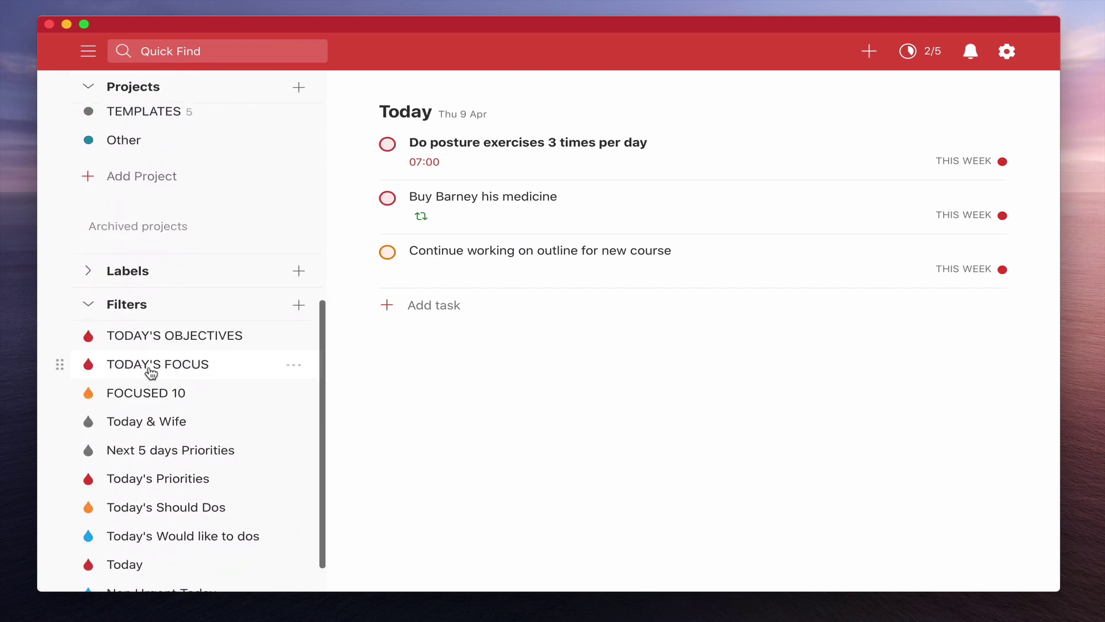
left_click(293, 367)
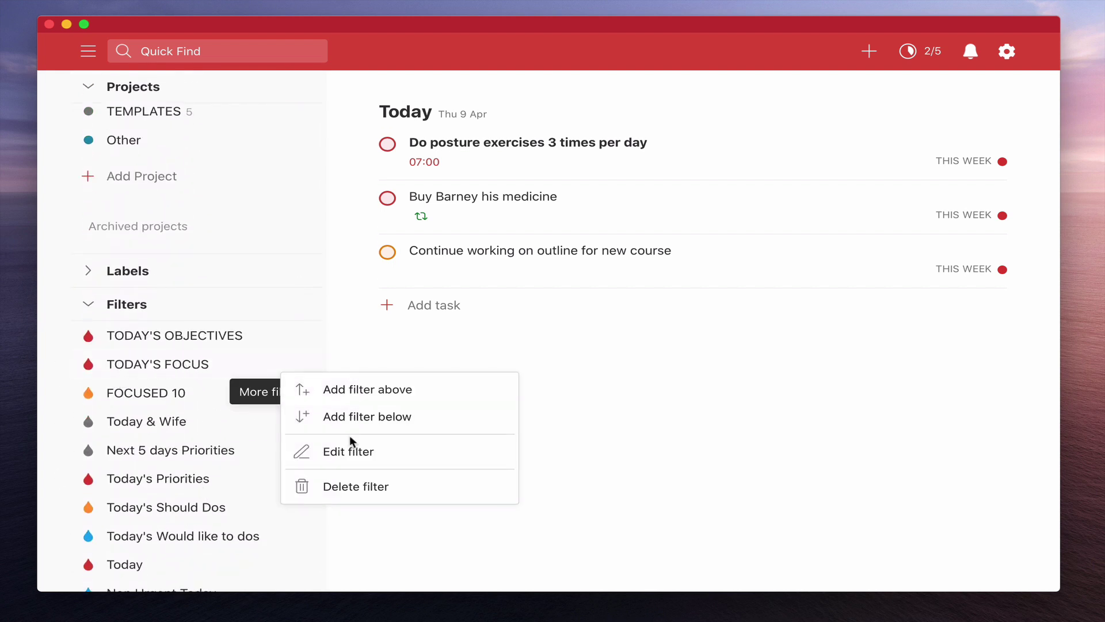
left_click(353, 452)
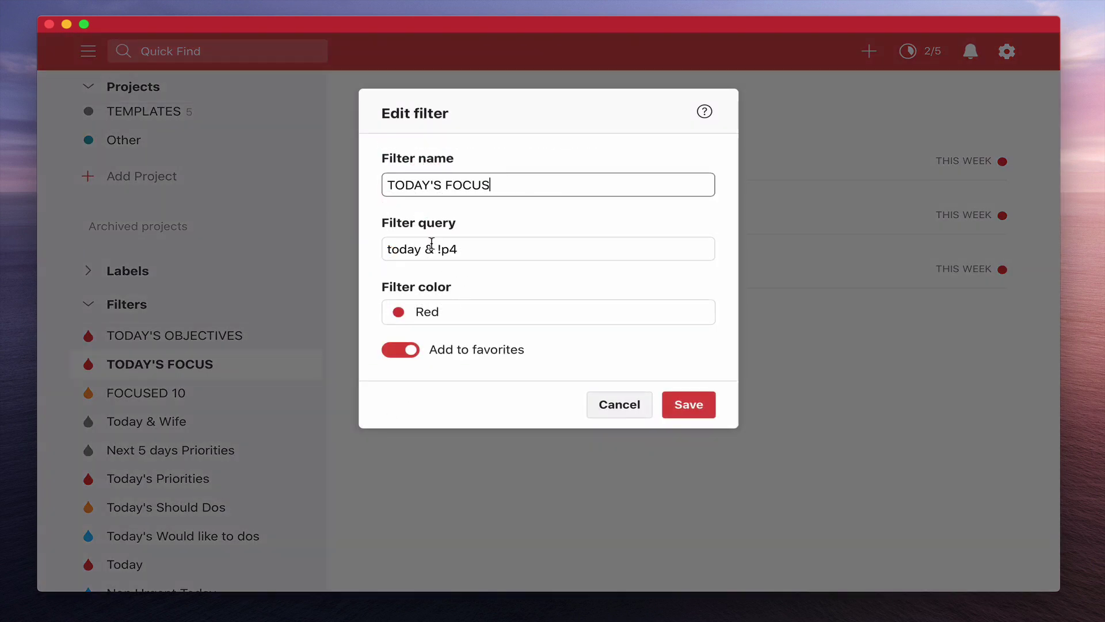
left_click_drag(493, 254, 368, 250)
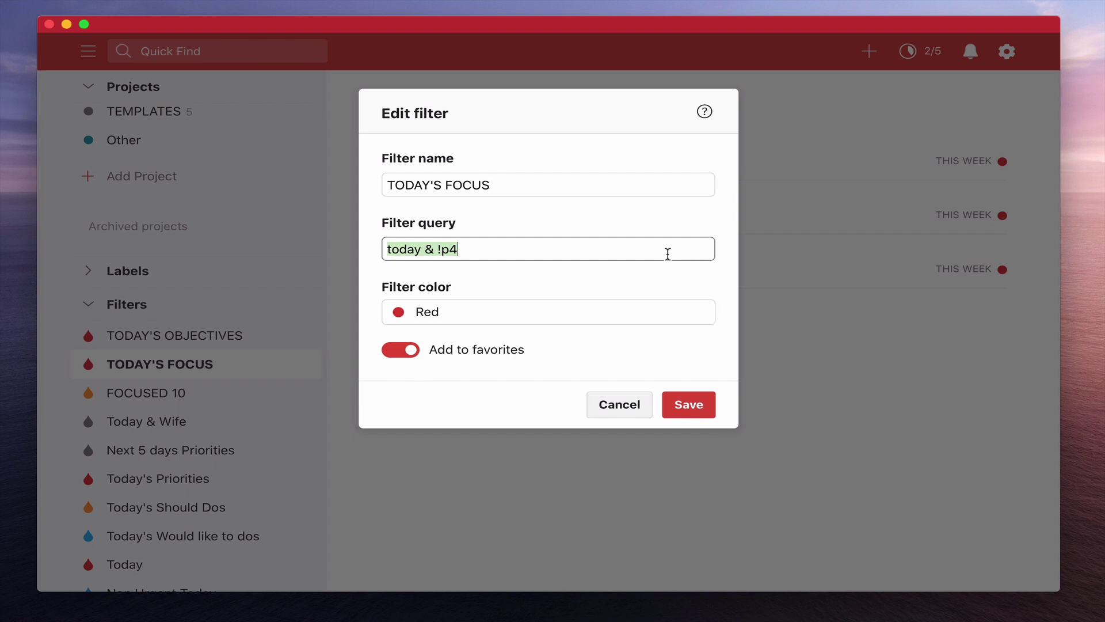
left_click(697, 406)
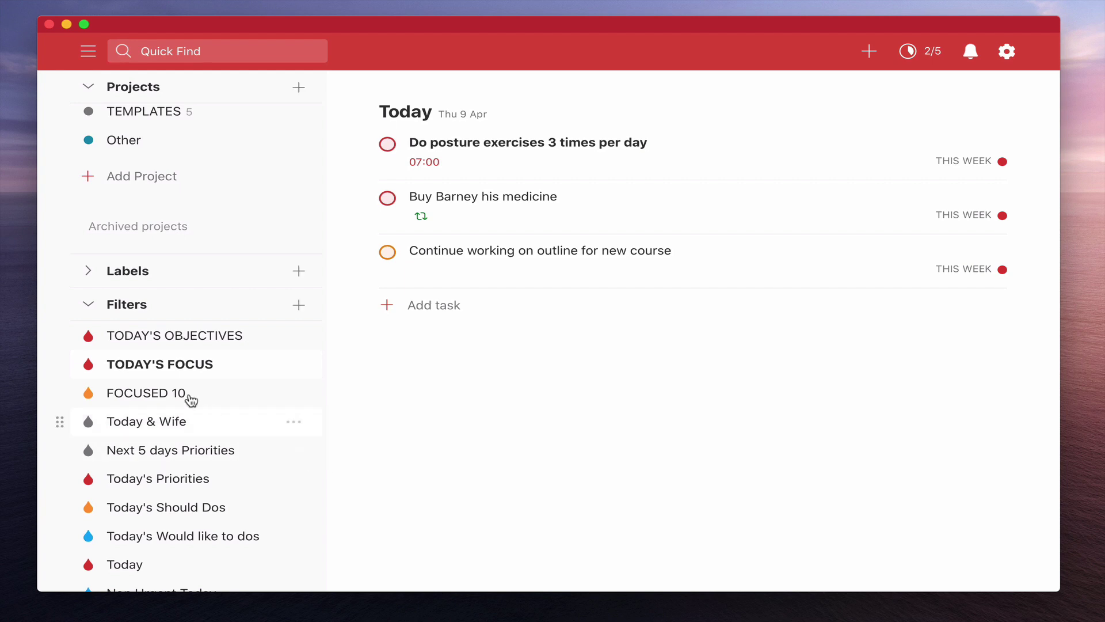
left_click(95, 305)
scroll(193, 305, "up", 3)
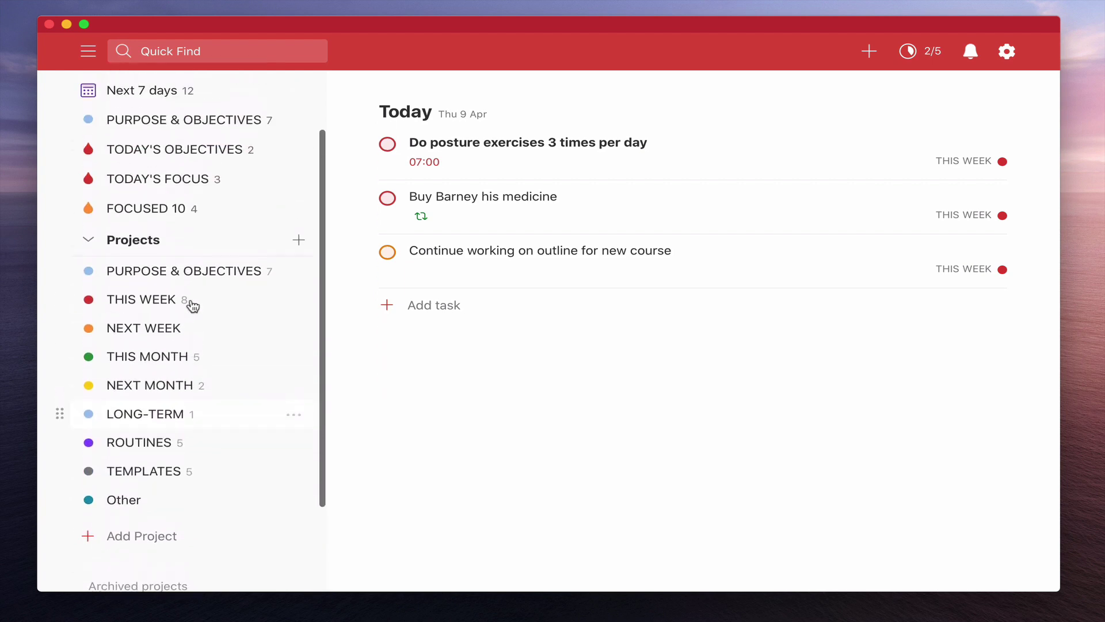
scroll(192, 305, "up", 3)
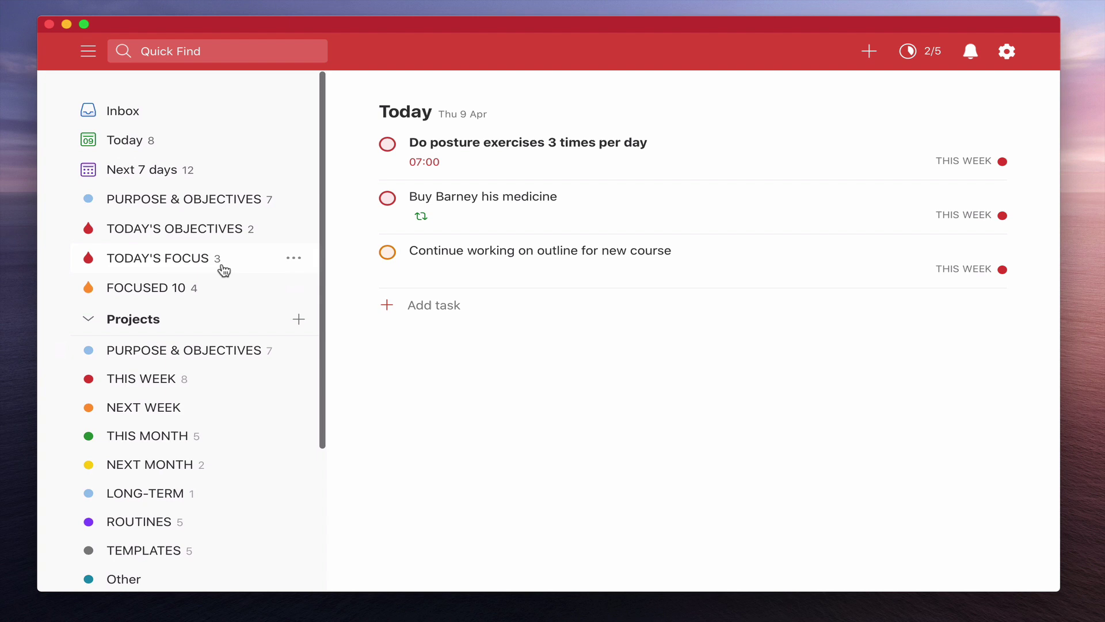
left_click(194, 270)
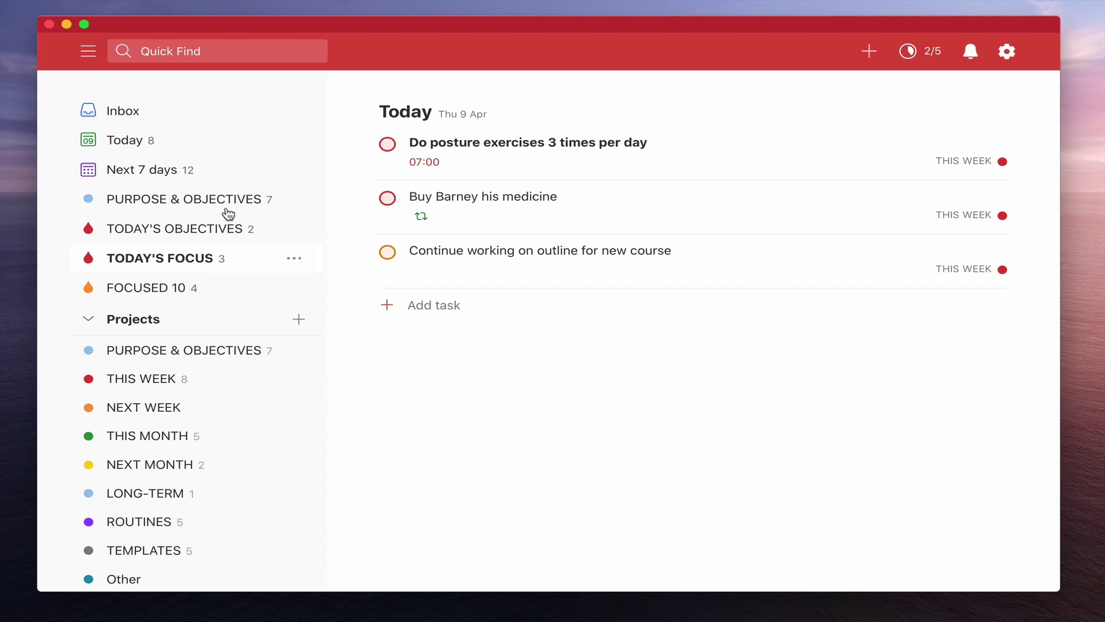
left_click(764, 201)
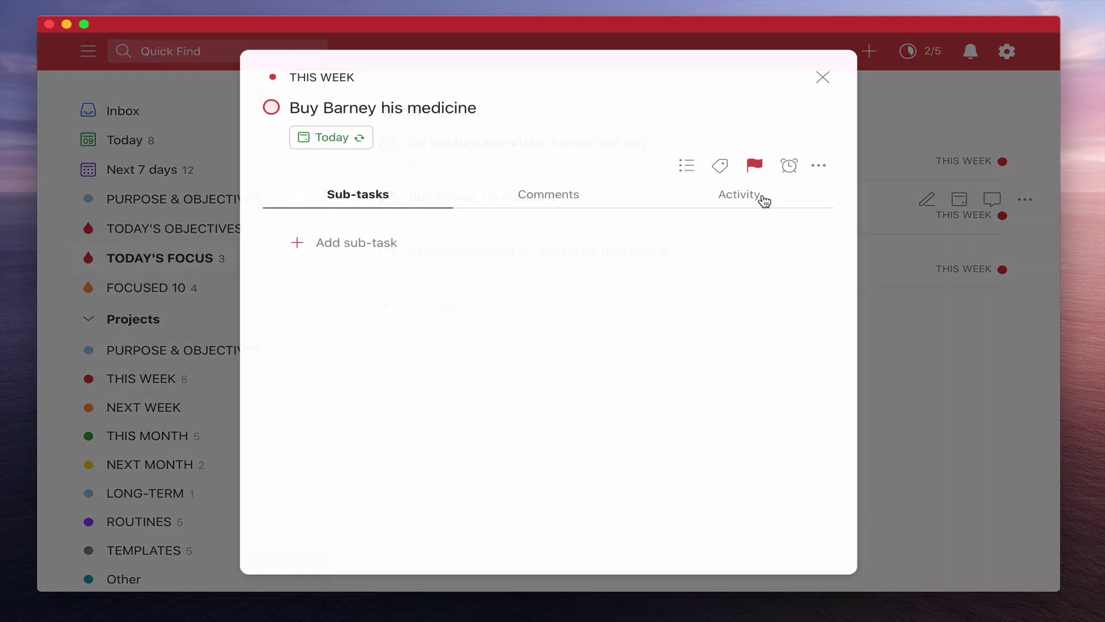
left_click(336, 144)
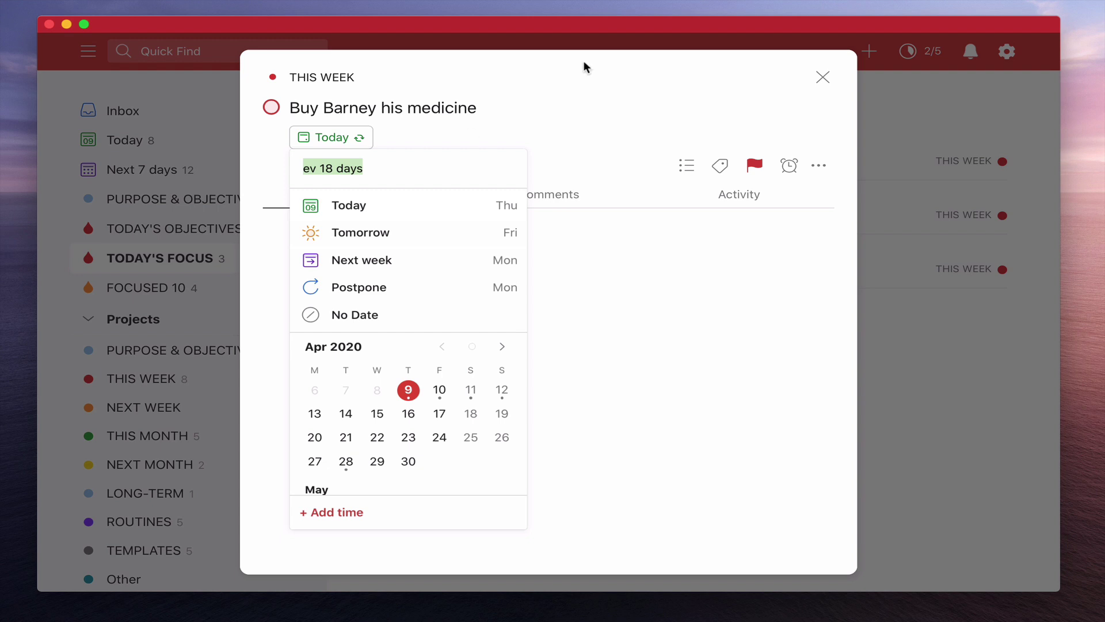
left_click(824, 79)
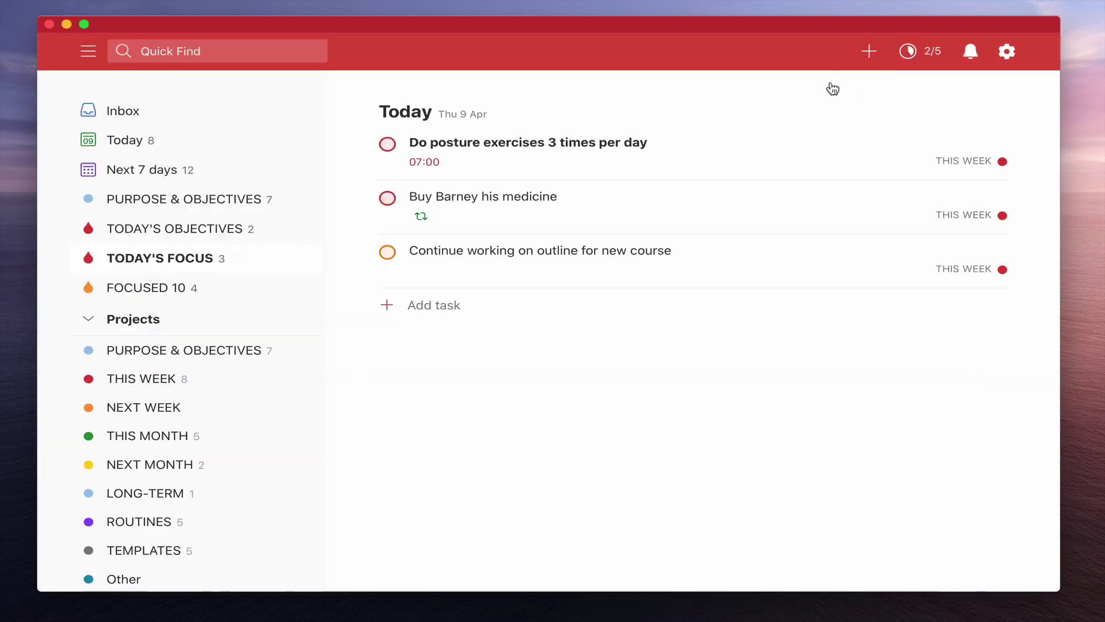
Step: Open the details of the 'Do posture exercises 3 times per day' task
left_click(554, 149)
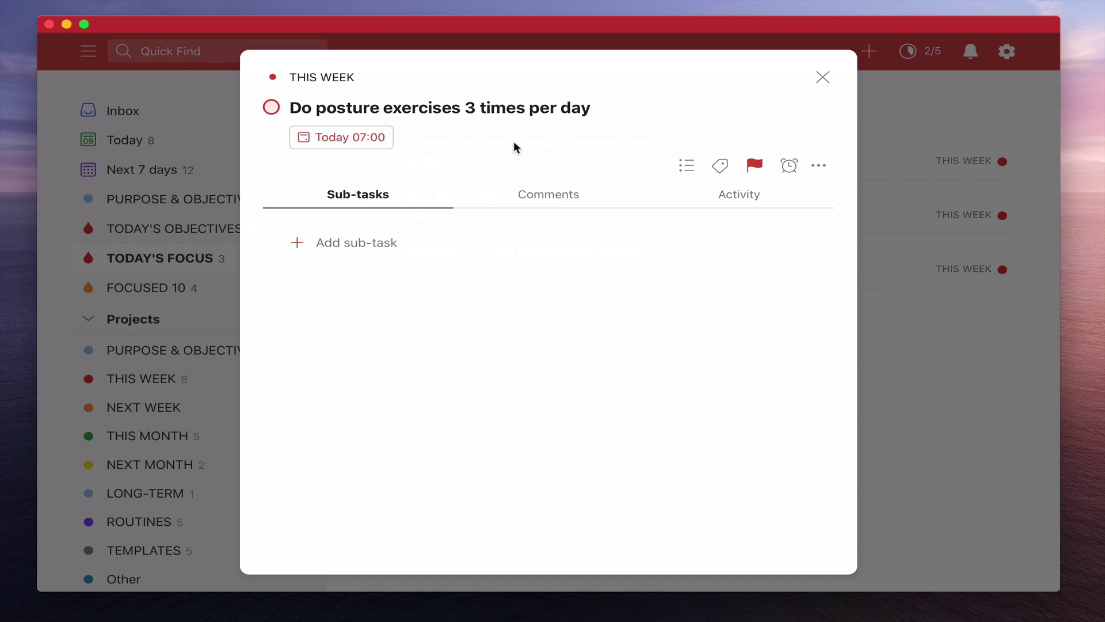
Step: Calculate 365/66 in Spotlight
key("super+space")
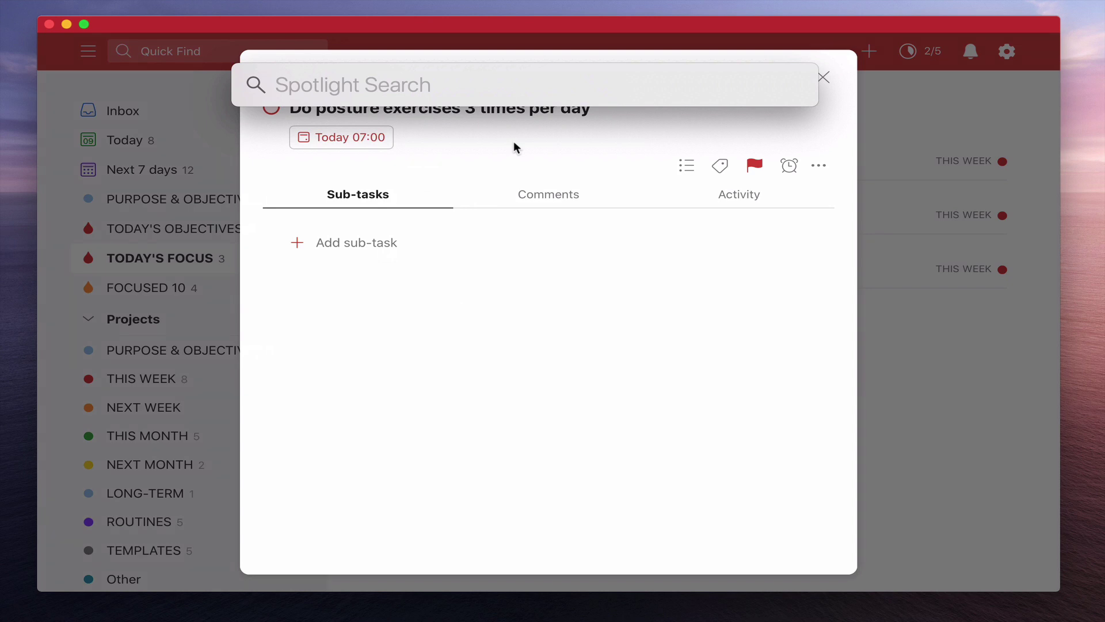
type("3")
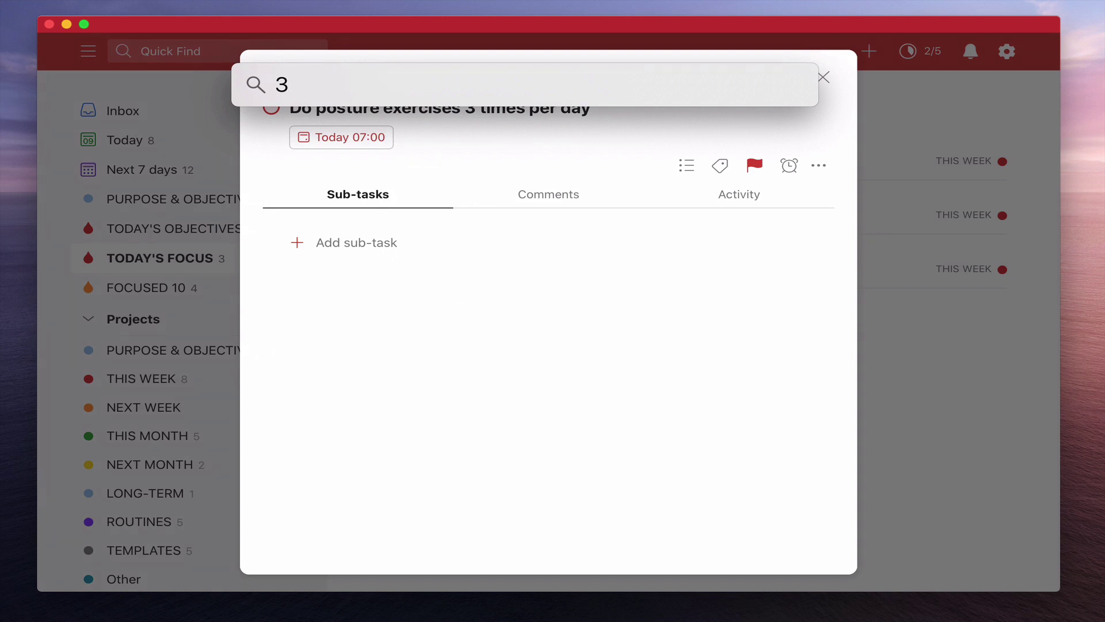
type("65/")
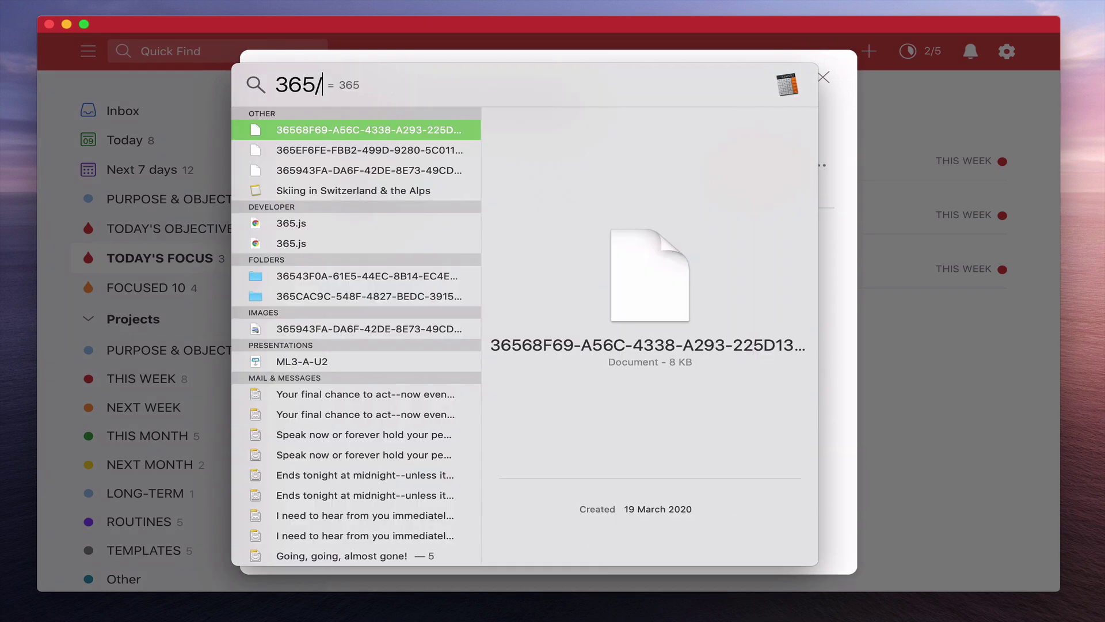
type("66")
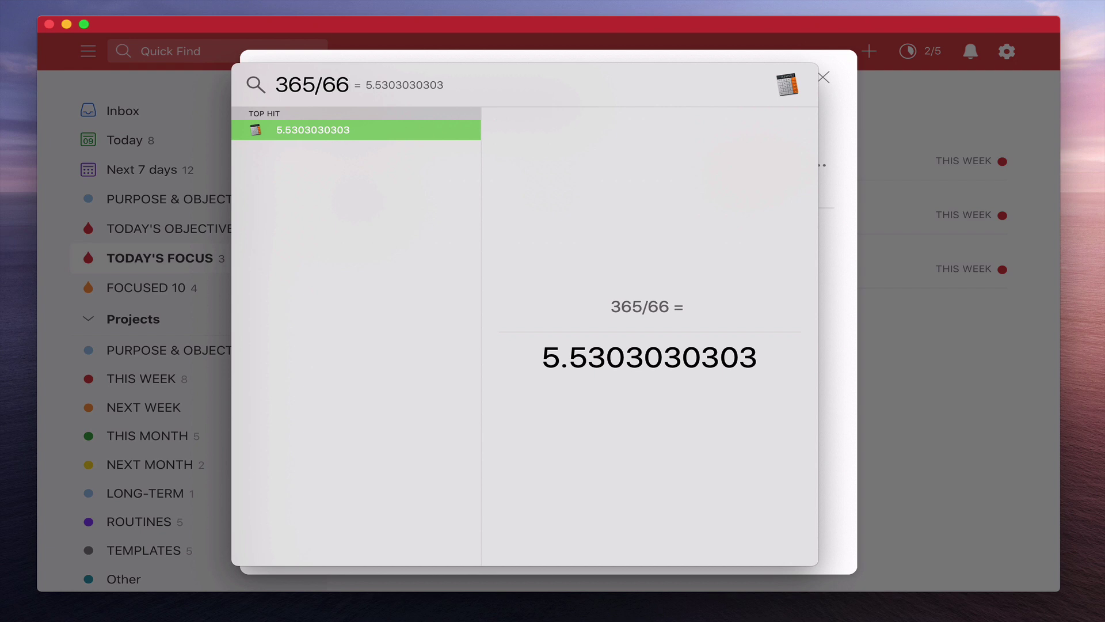
Step: Dismiss Spotlight to return to the posture-exercise task details
left_click(948, 305)
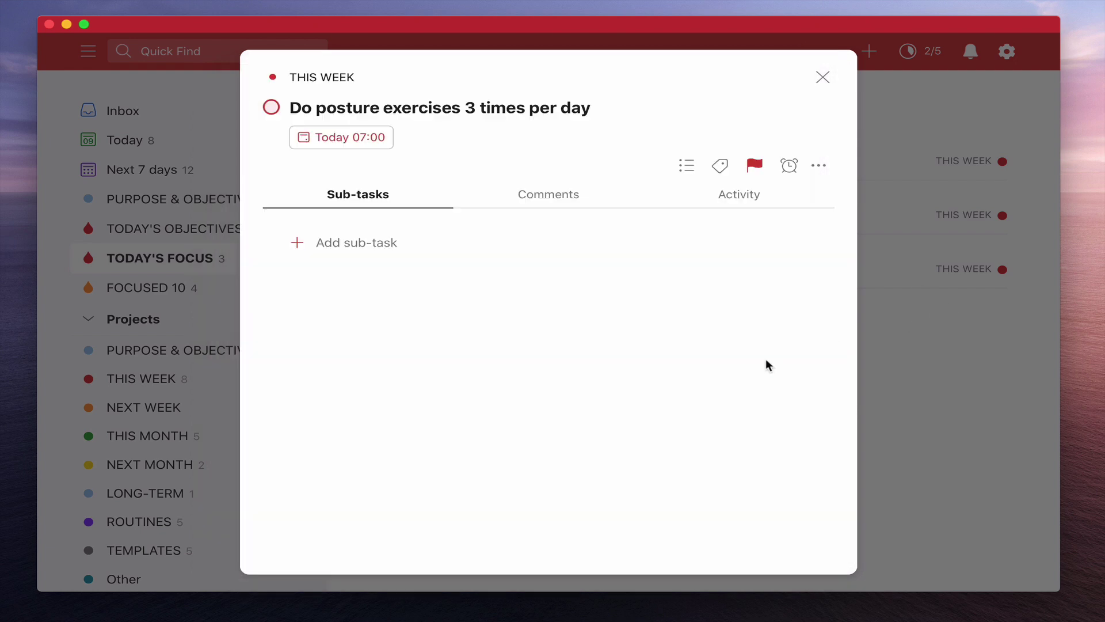